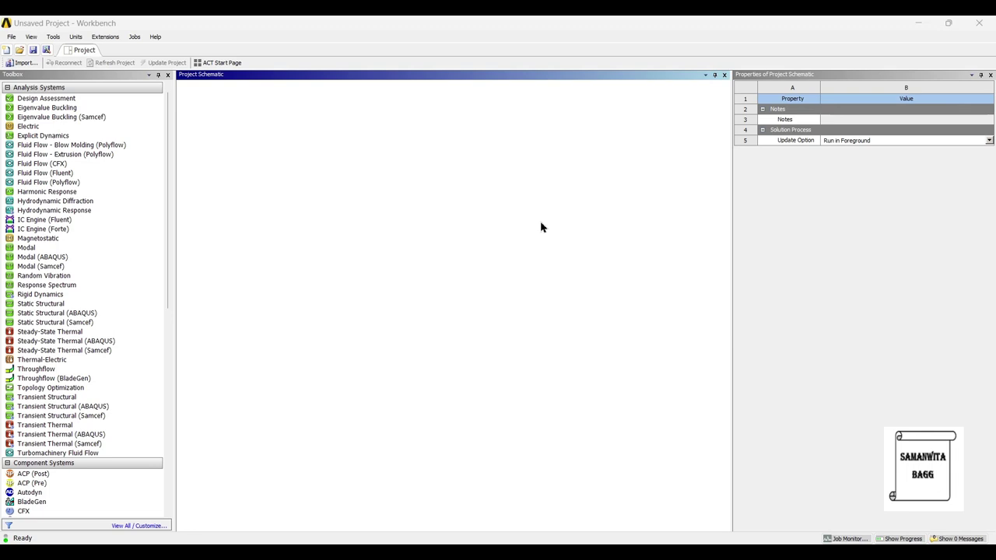
Step: Create a Transient Thermal analysis system and open the material data sources of its engineering data
double_click(70, 428)
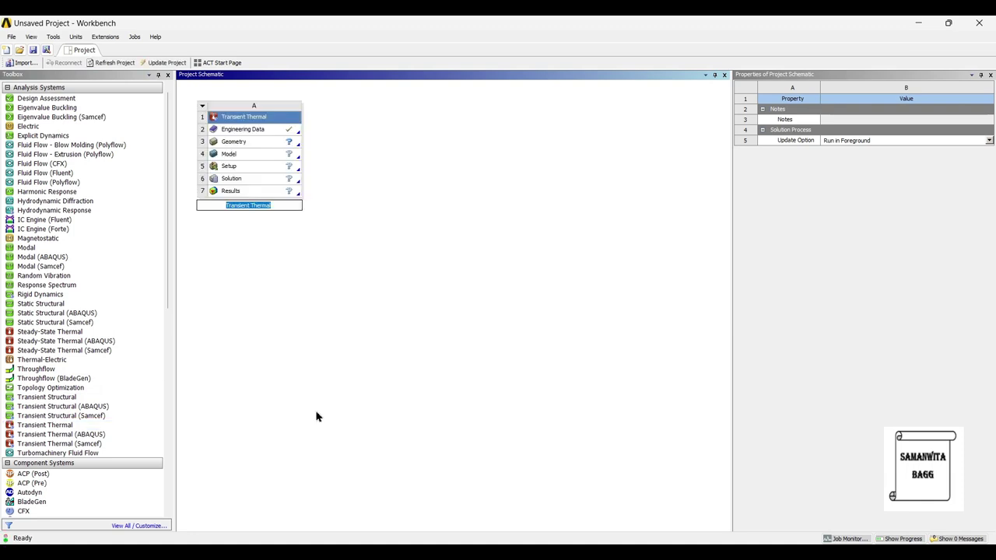
double_click(237, 130)
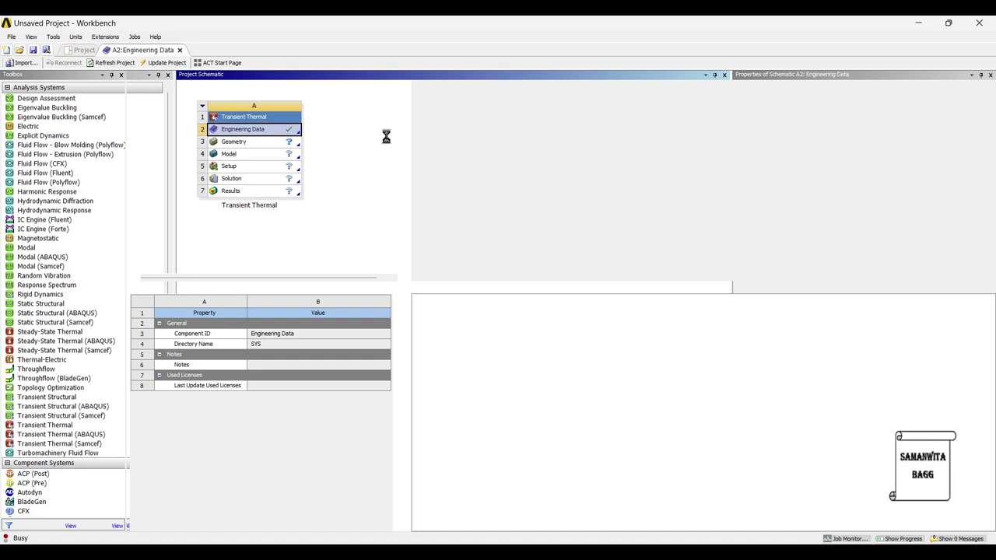
left_click_drag(411, 154, 778, 151)
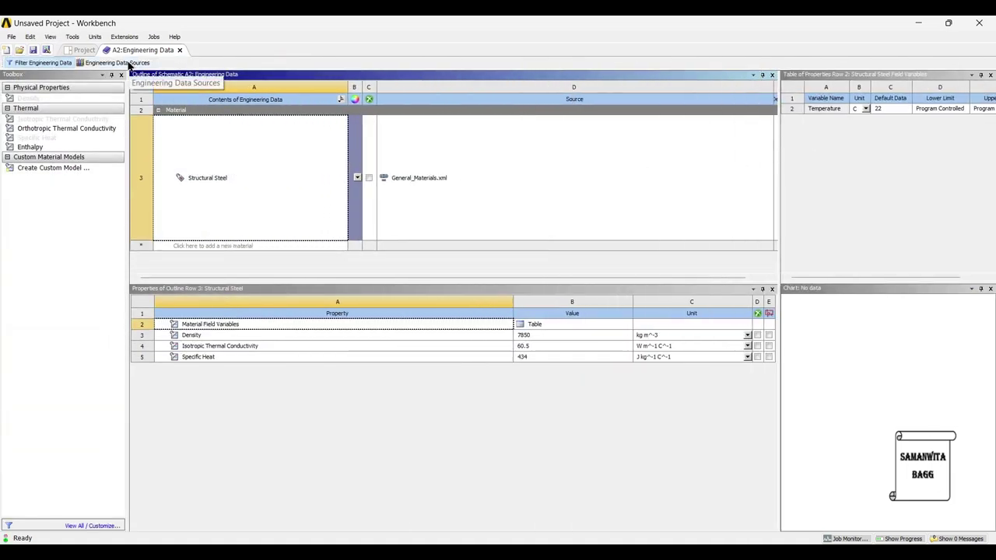
left_click(130, 63)
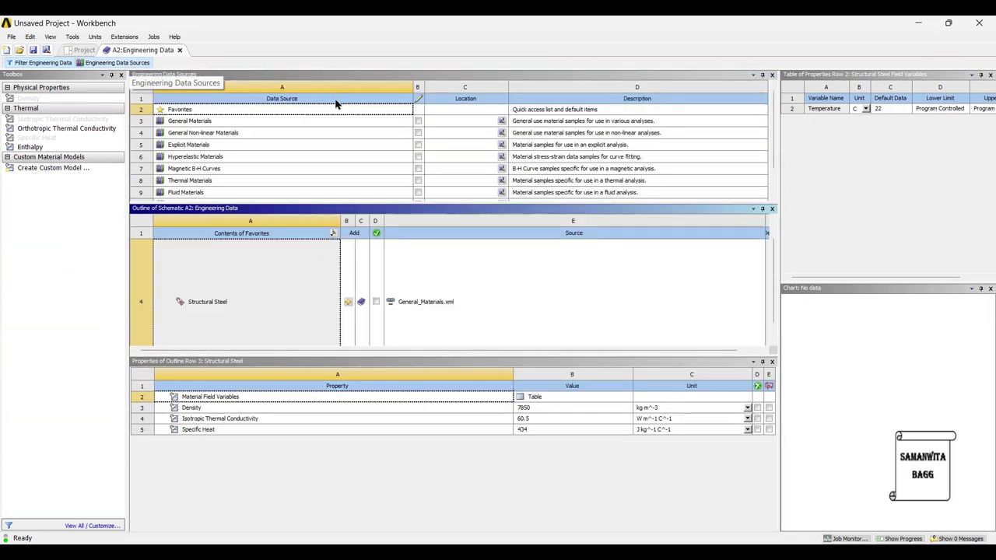
Step: Add Stainless Steel from the General Materials library to the engineering data and return to the project schematic
left_click(197, 123)
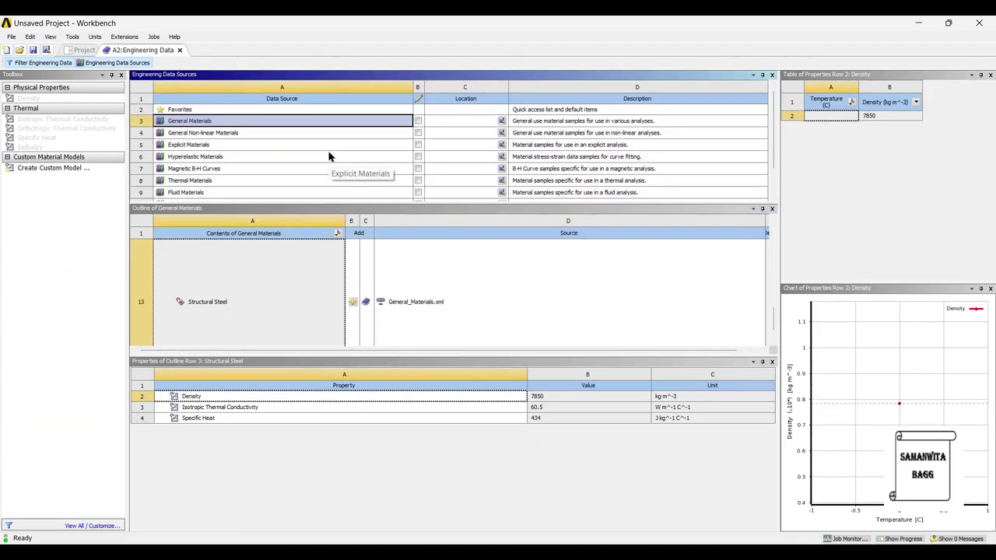
scroll(312, 302, "up", 2)
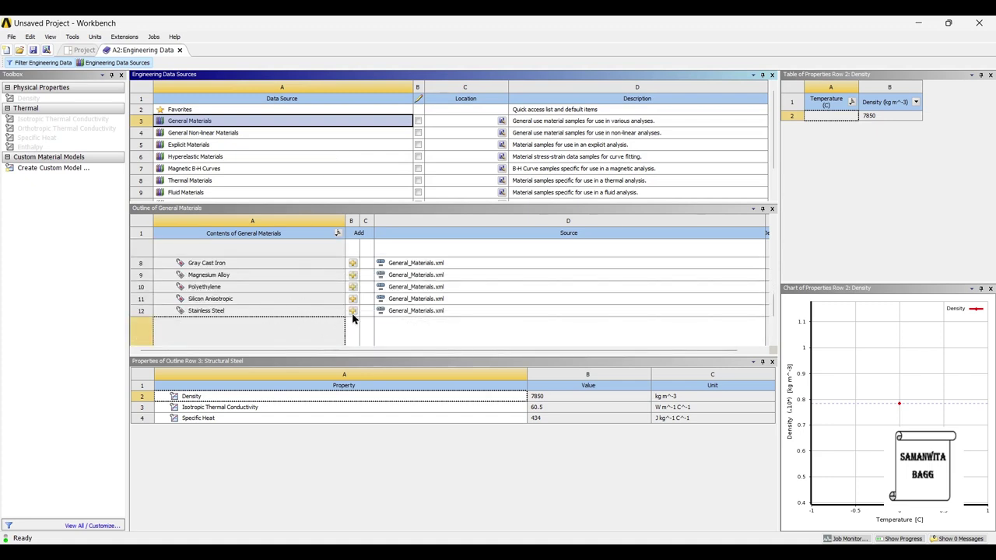
left_click(352, 312)
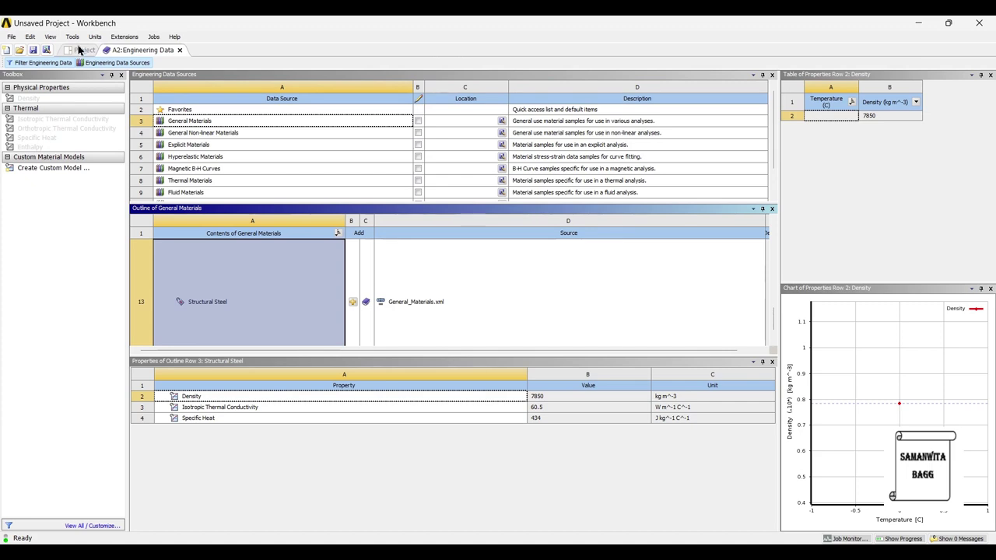
left_click(80, 50)
left_click(165, 62)
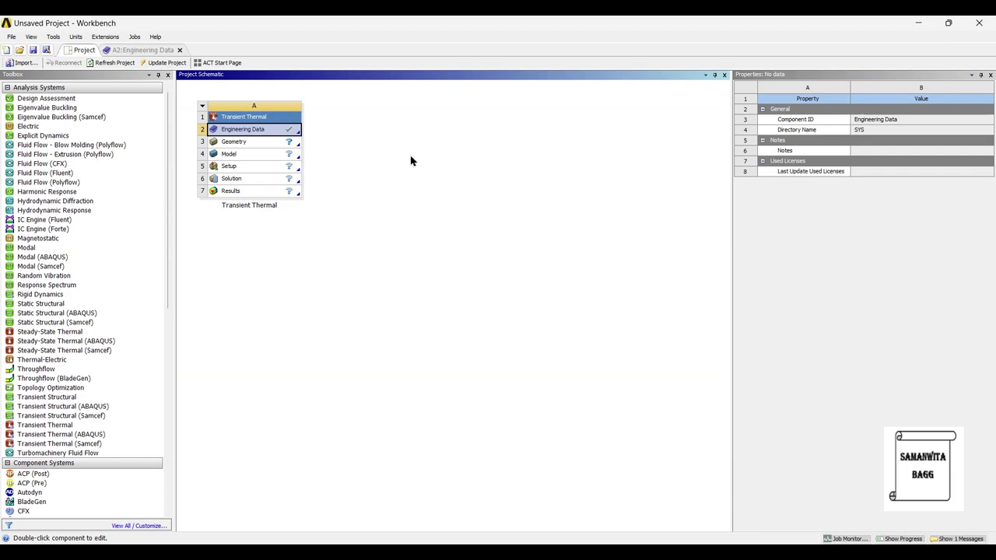
Step: Import the file disc brake rotor.stp as the geometry of the Transient Thermal system
left_click(260, 147)
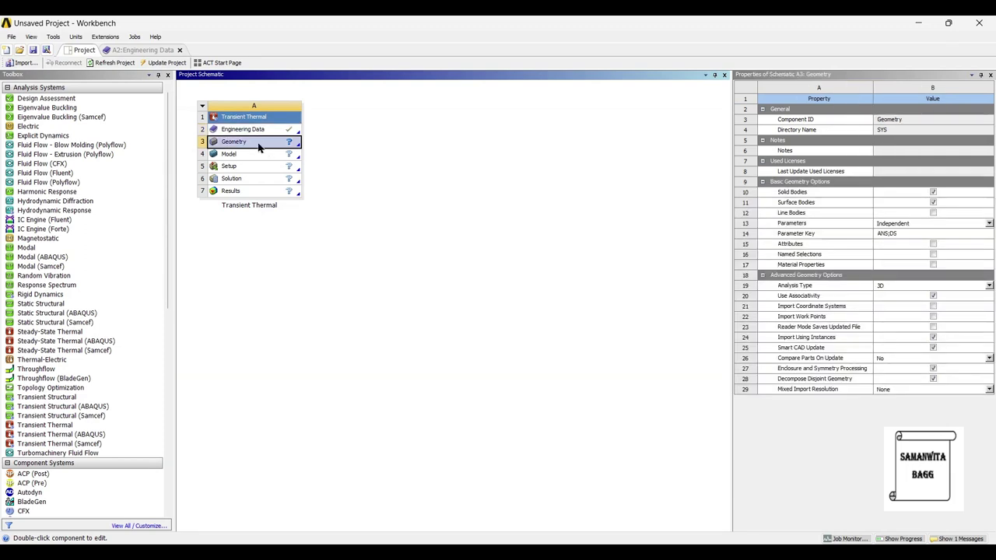
right_click(259, 147)
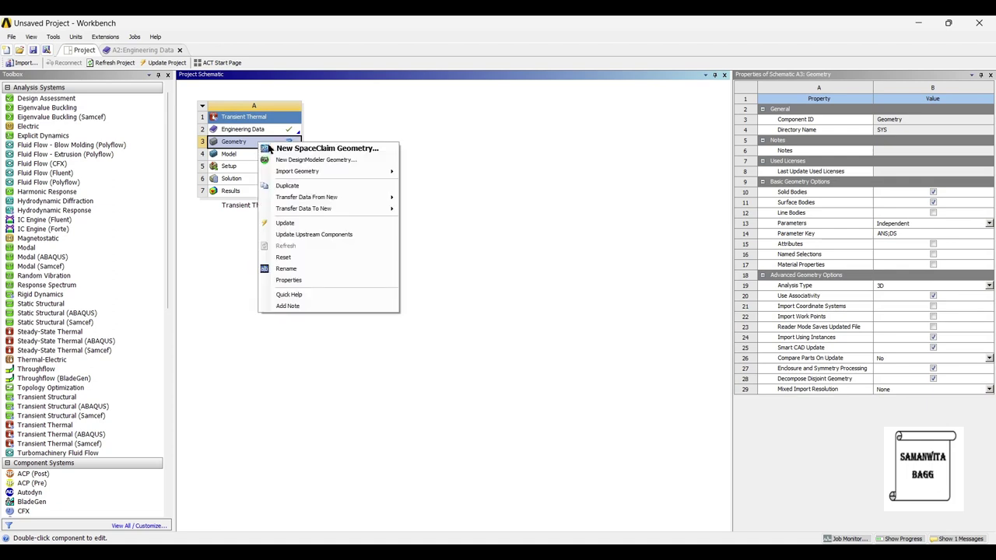
mouse_move(318, 171)
left_click(446, 188)
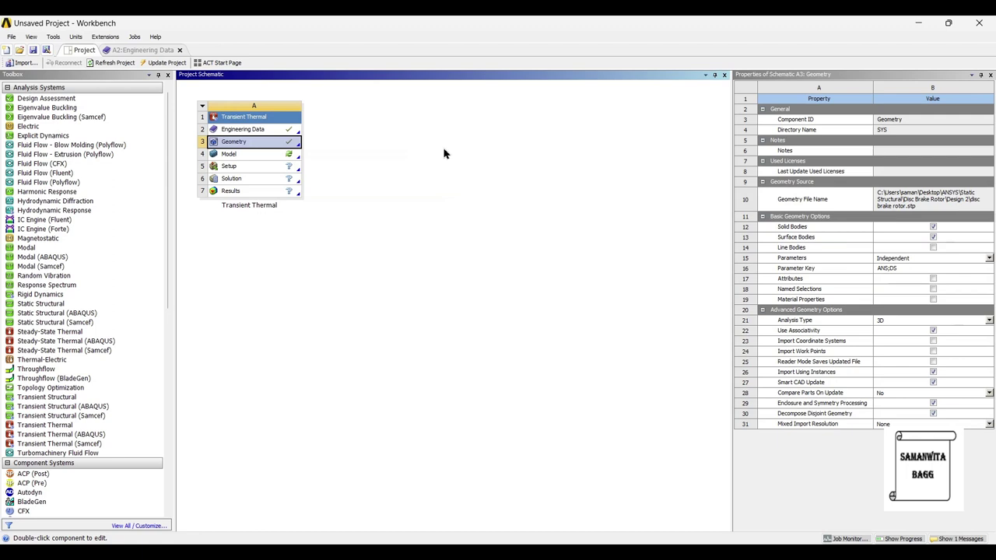
Step: Open the model in Mechanical and assign Stainless Steel as the material of rotor body 1
double_click(252, 156)
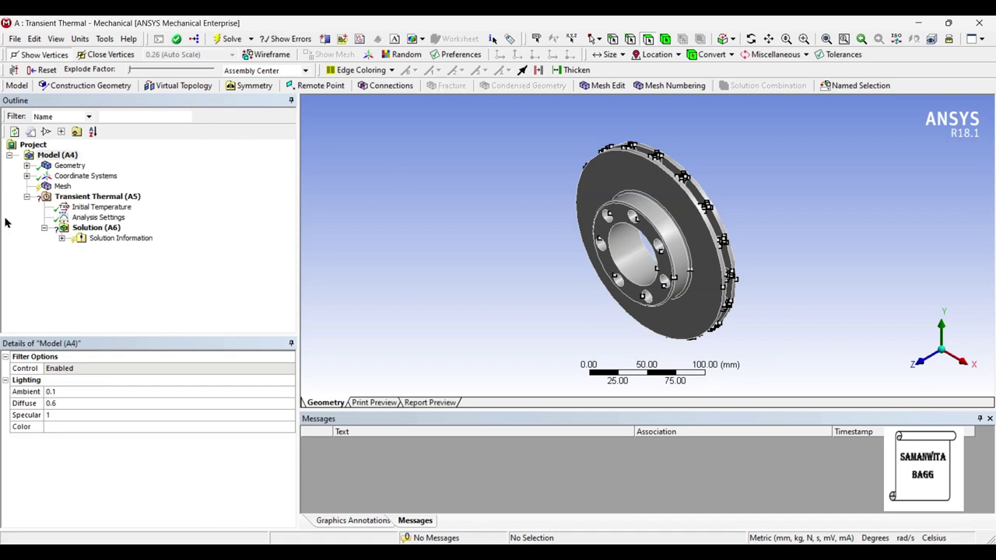
left_click(27, 166)
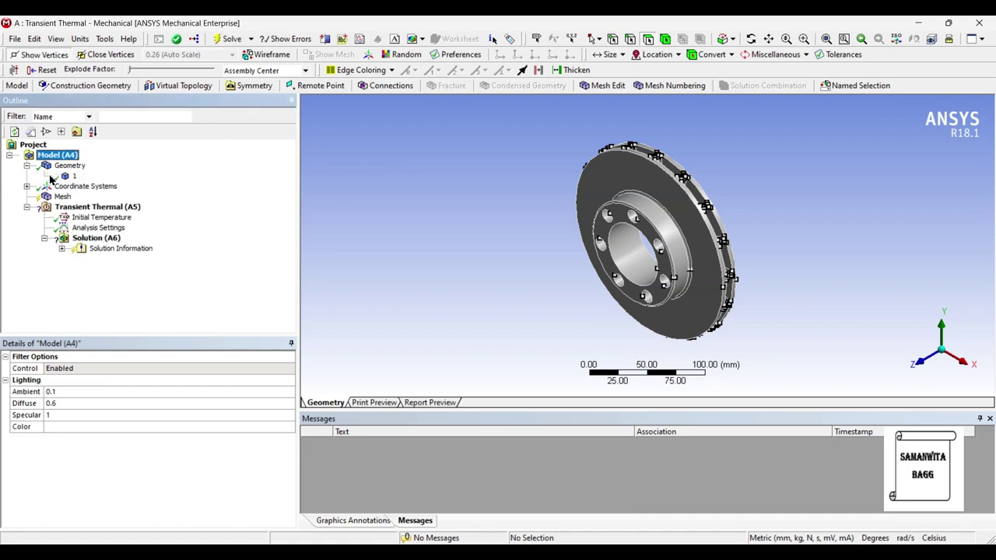
left_click(72, 177)
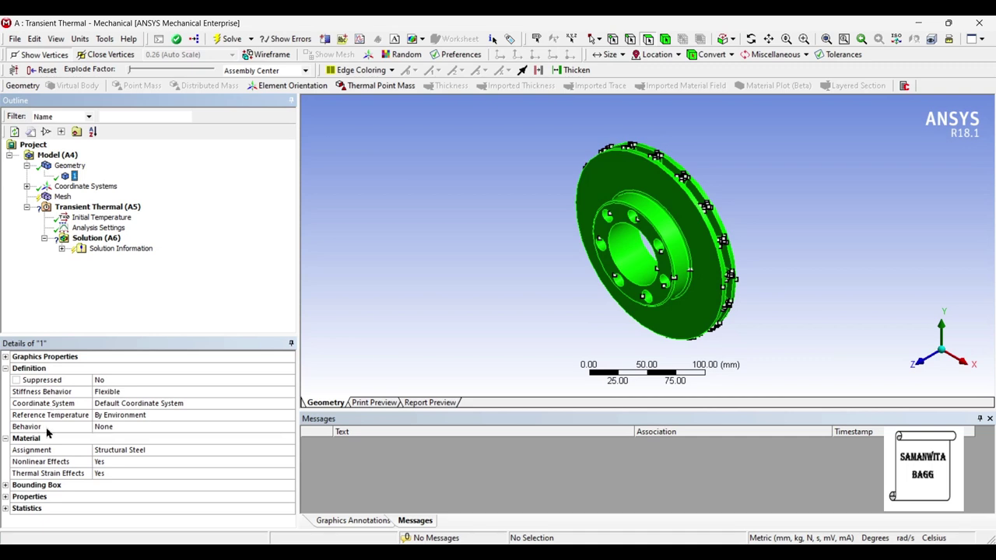
left_click(188, 451)
left_click(289, 451)
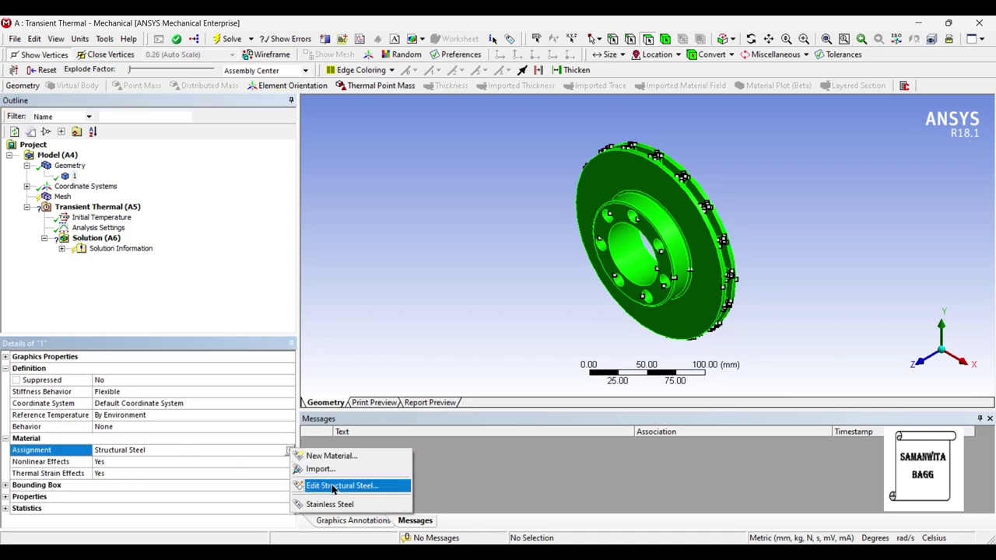
left_click(336, 505)
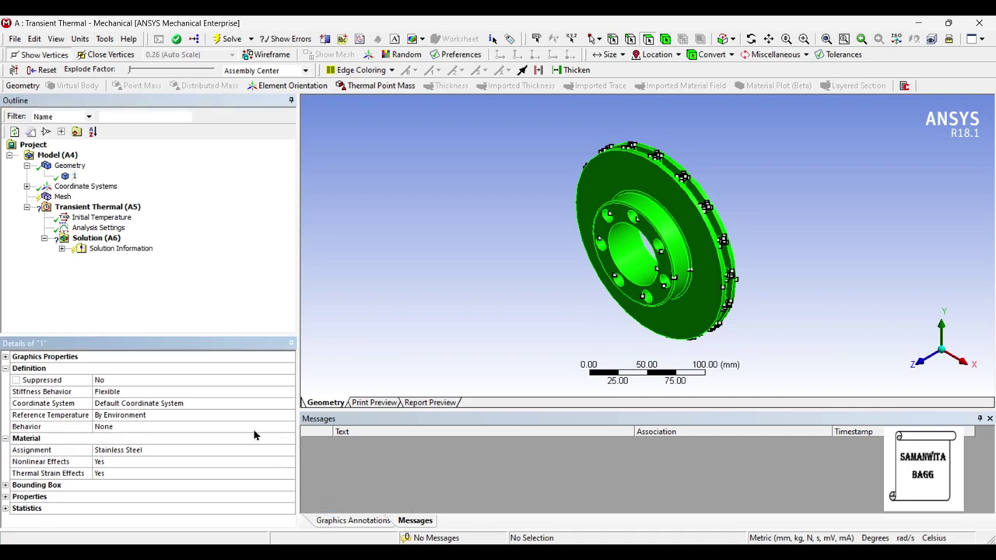
Step: Set the mesh's relevance center to Fine and generate the mesh
left_click(62, 197)
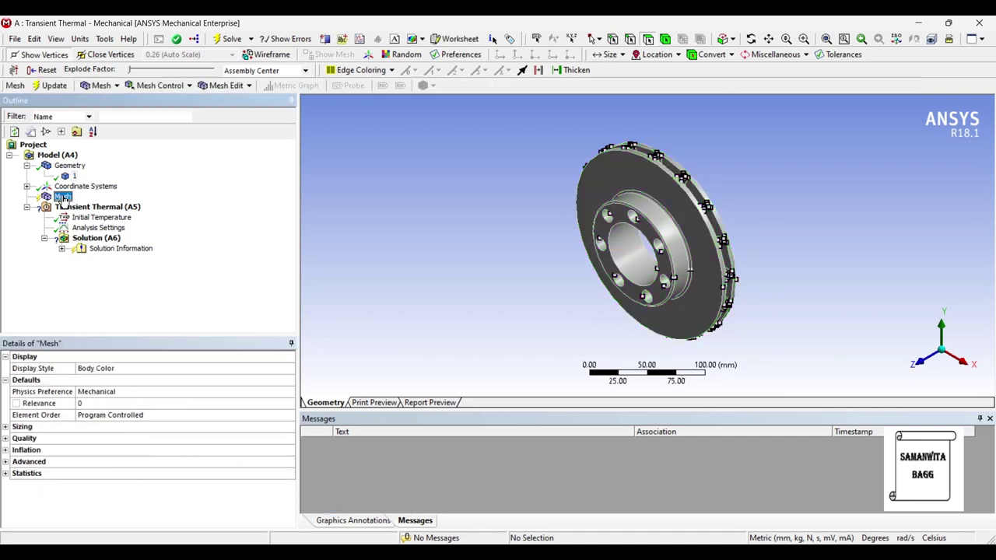
left_click(5, 430)
left_click(143, 451)
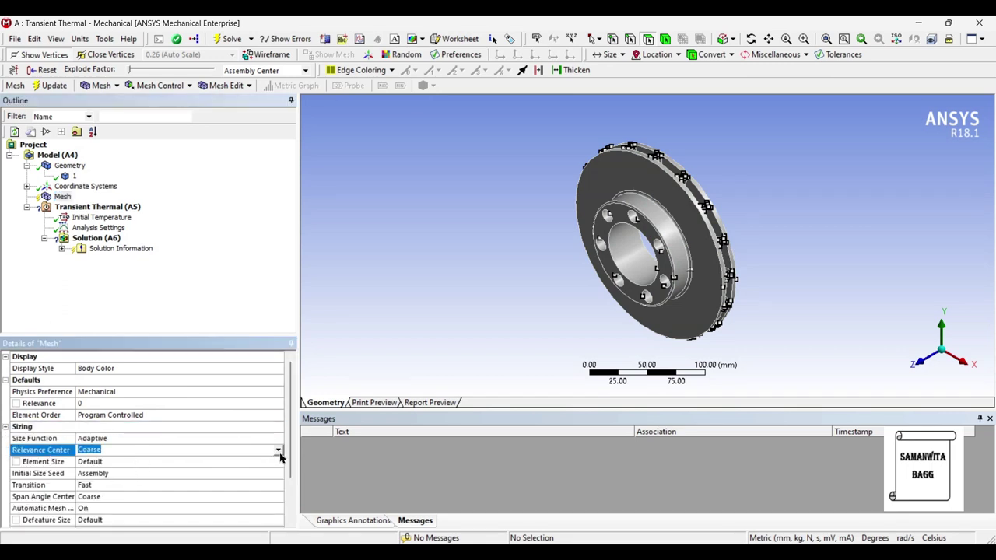
left_click(278, 450)
left_click(144, 471)
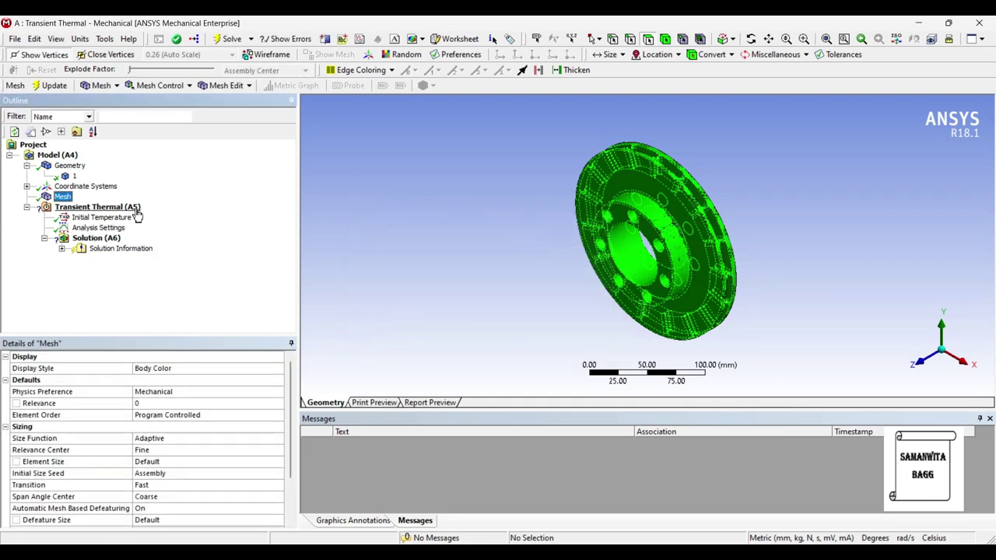
Step: Set the step end time of the transient thermal analysis to 10 s
left_click(98, 207)
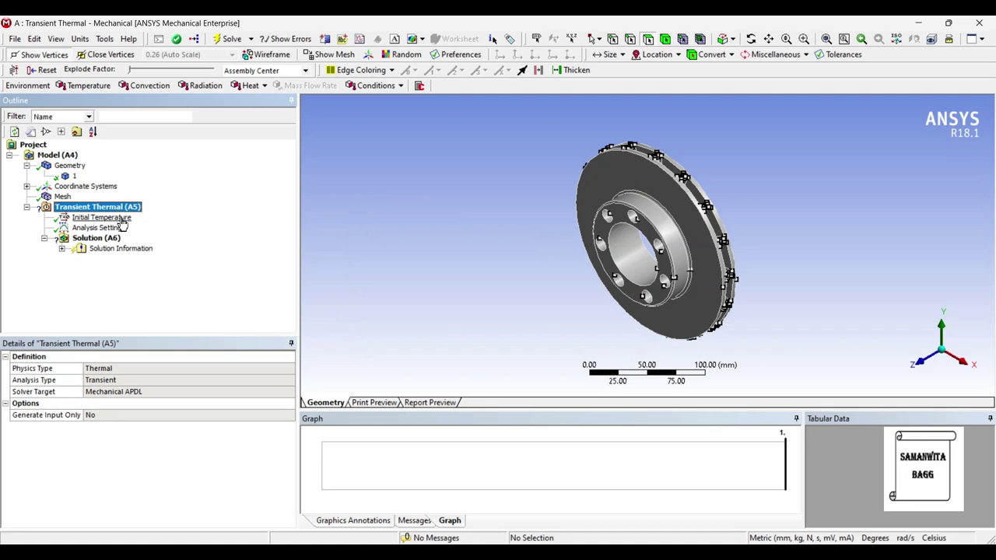
left_click(117, 227)
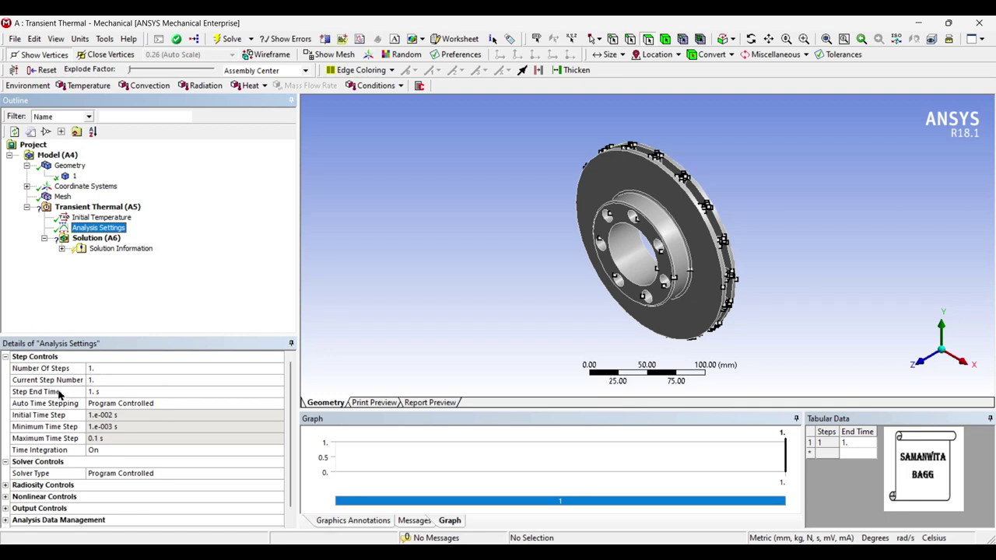
left_click(99, 395)
type("10")
key("Return")
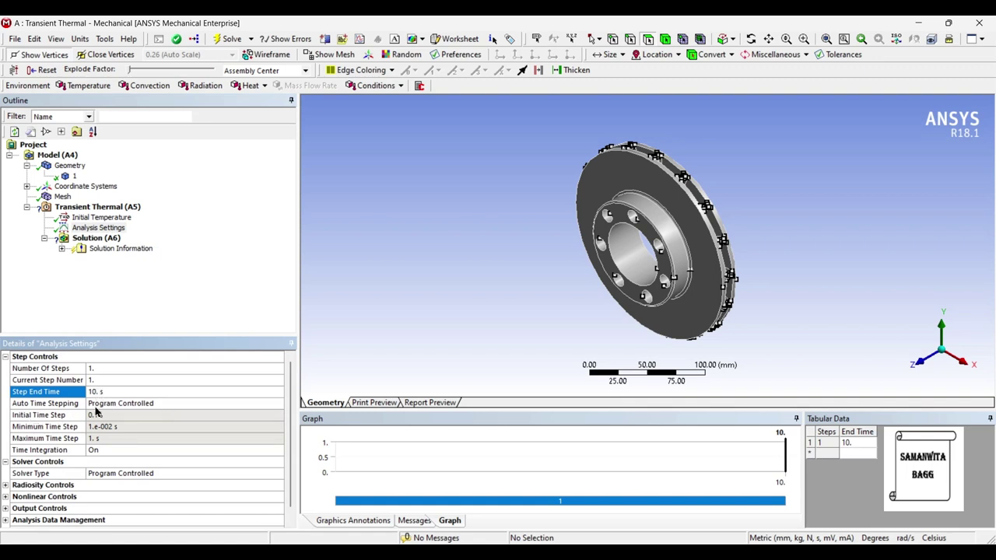
Step: Turn auto time stepping on and set both the initial and the minimum time step to 0.1 s
left_click(176, 404)
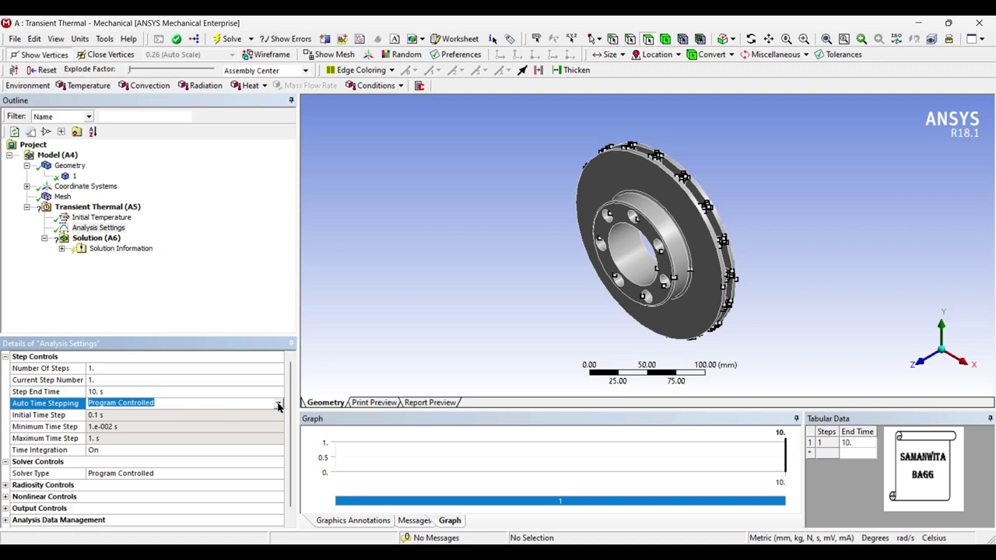
left_click(277, 403)
left_click(211, 427)
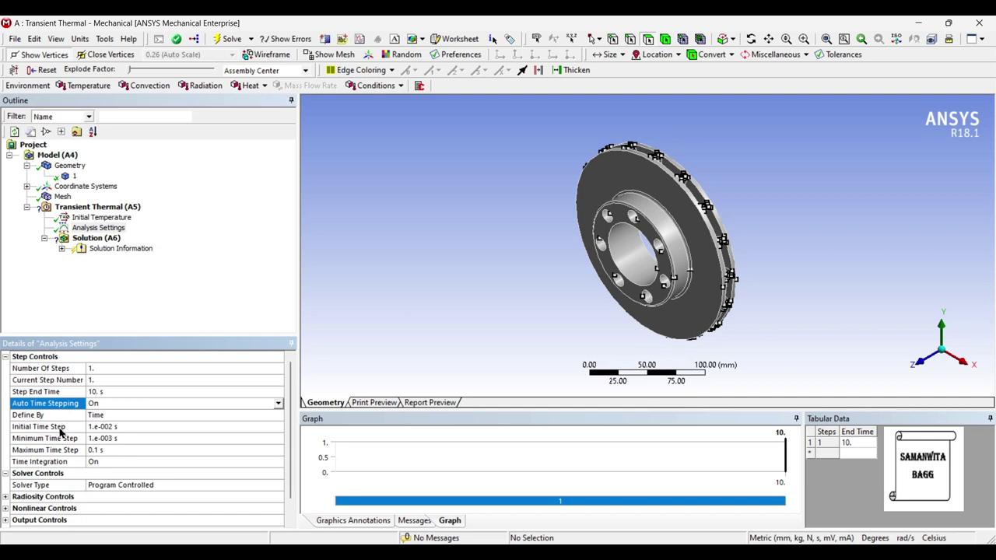
left_click(106, 427)
type("0.1")
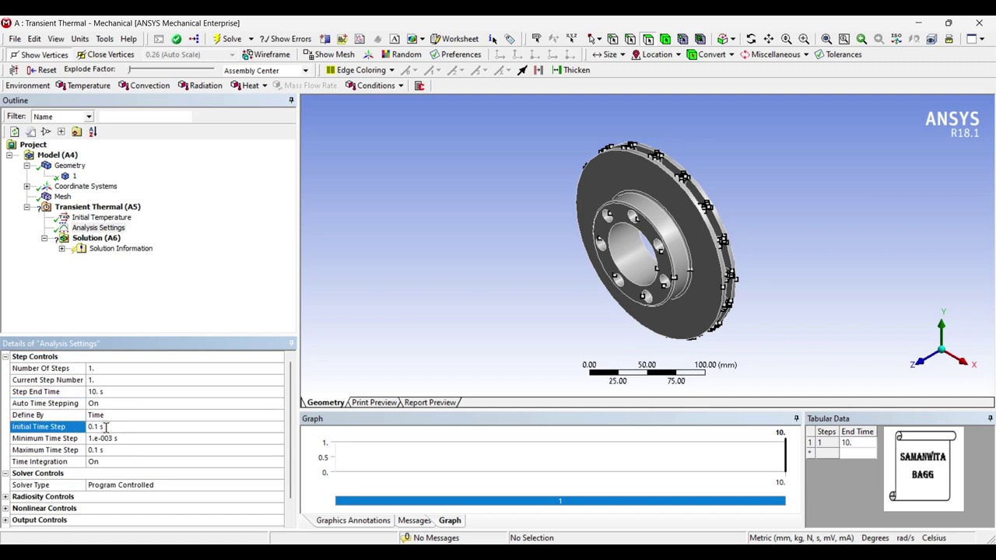
left_click(97, 440)
type("0.1")
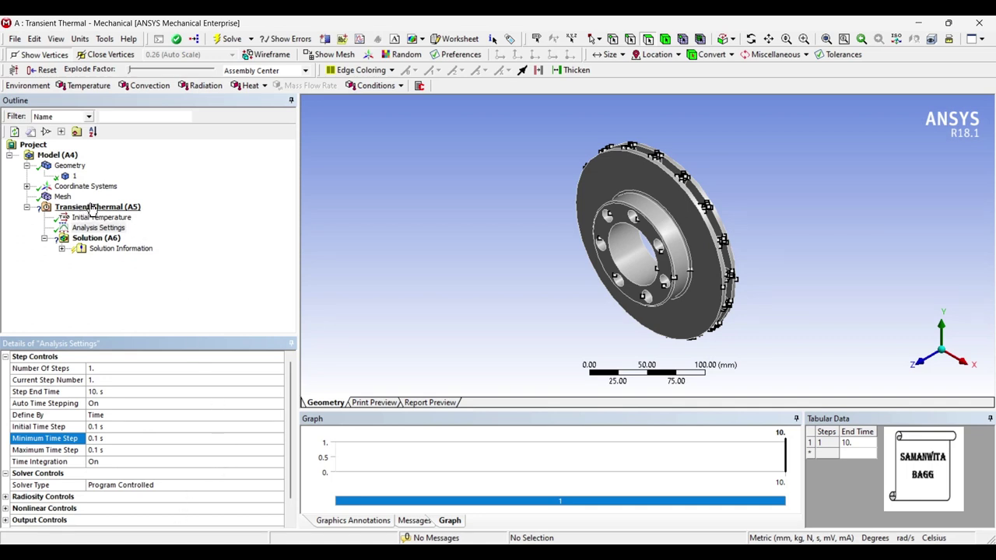
Step: Insert a Temperature load in the transient thermal analysis and apply it to the two large flat faces of the rotor disc
left_click(137, 208)
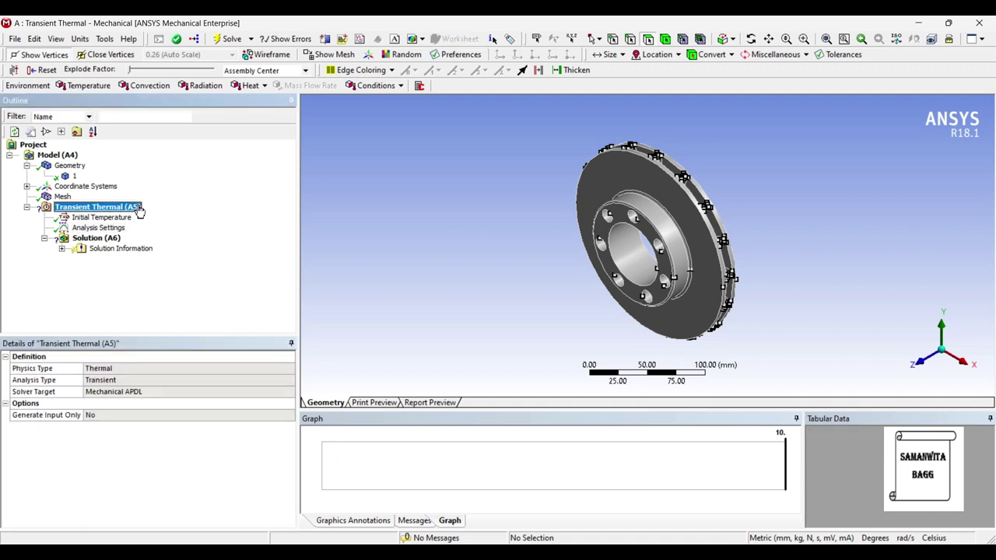
right_click(138, 210)
mouse_move(242, 213)
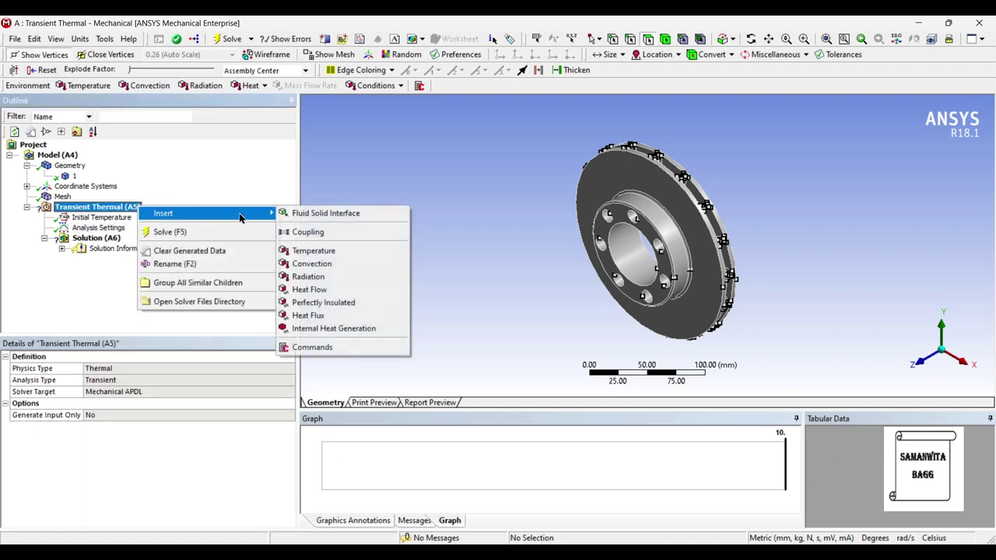
left_click(317, 251)
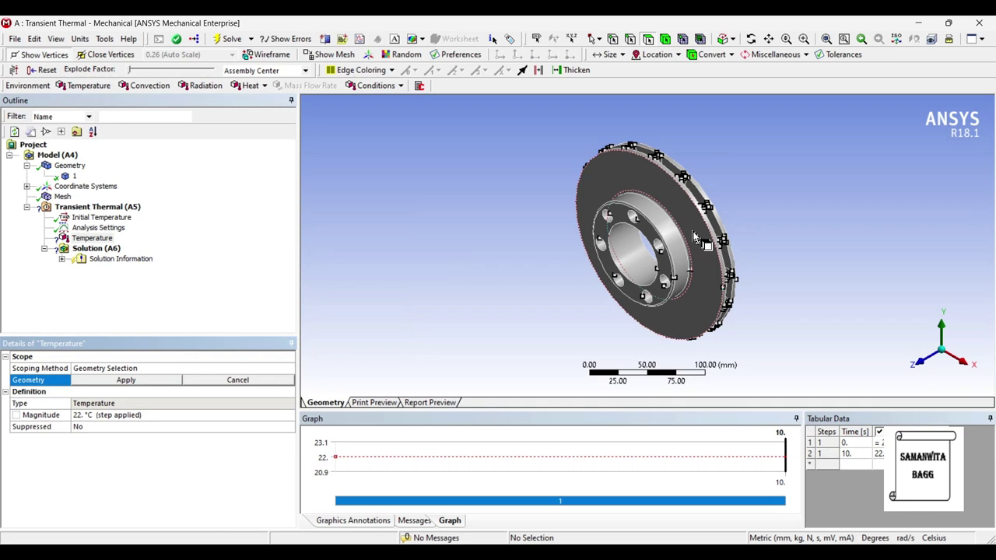
left_click(631, 172)
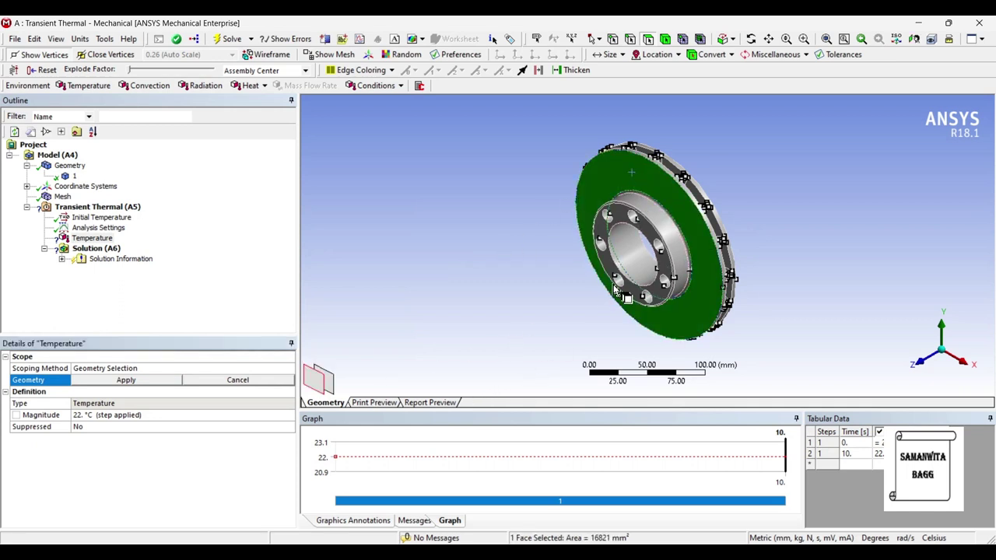
middle_click_drag(634, 247, 529, 259)
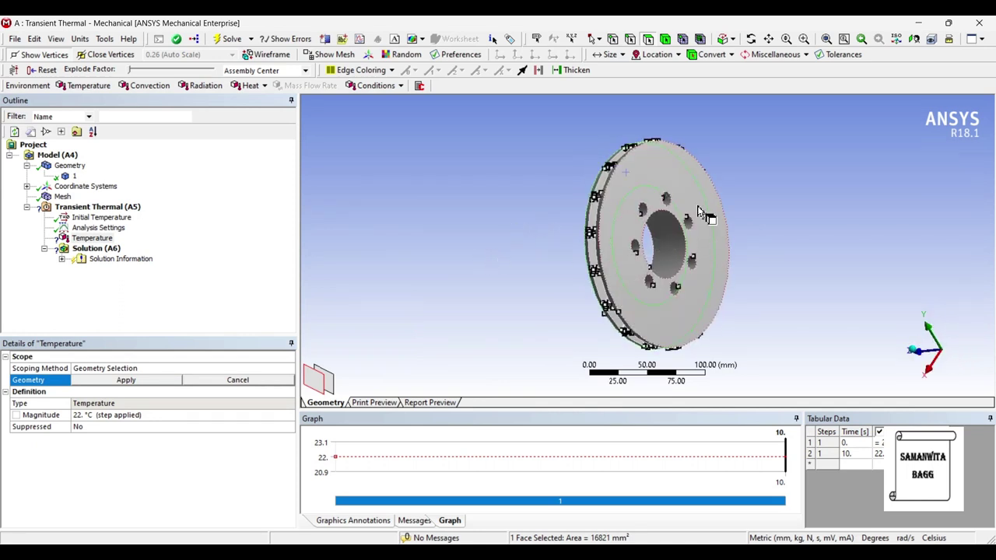
left_click(628, 178, "ctrl")
middle_click_drag(584, 234, 514, 241)
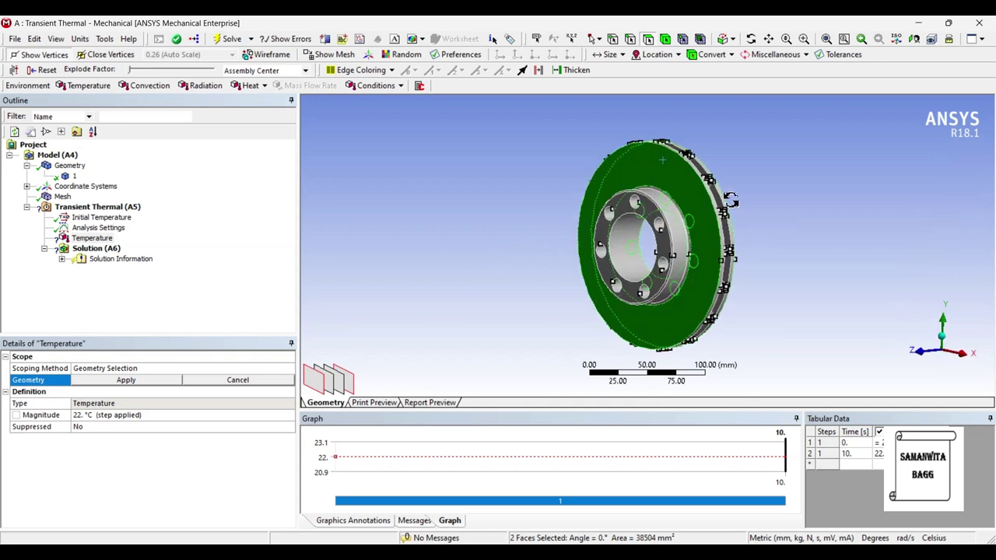
left_click(126, 380)
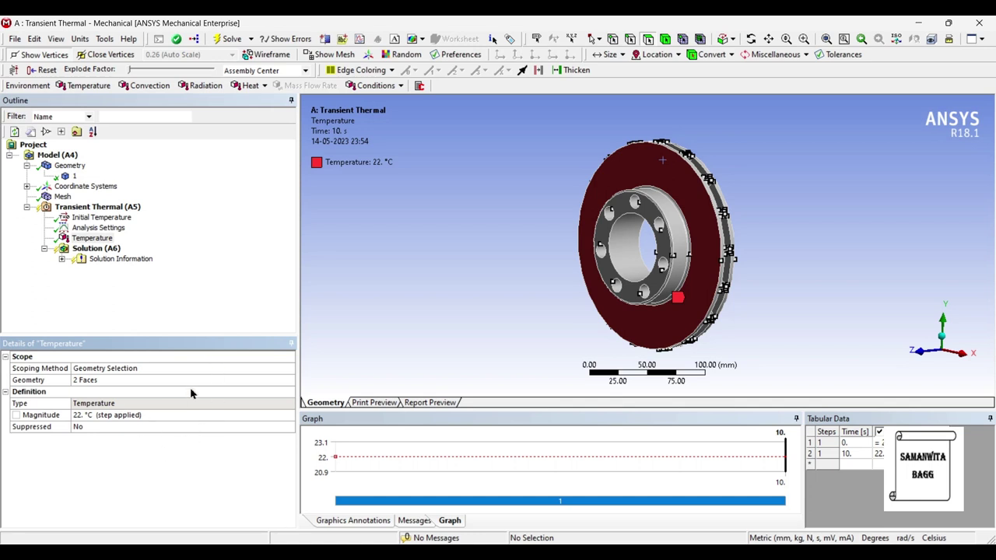
Step: Switch the Temperature load's magnitude from constant to tabular data over time
left_click(150, 416)
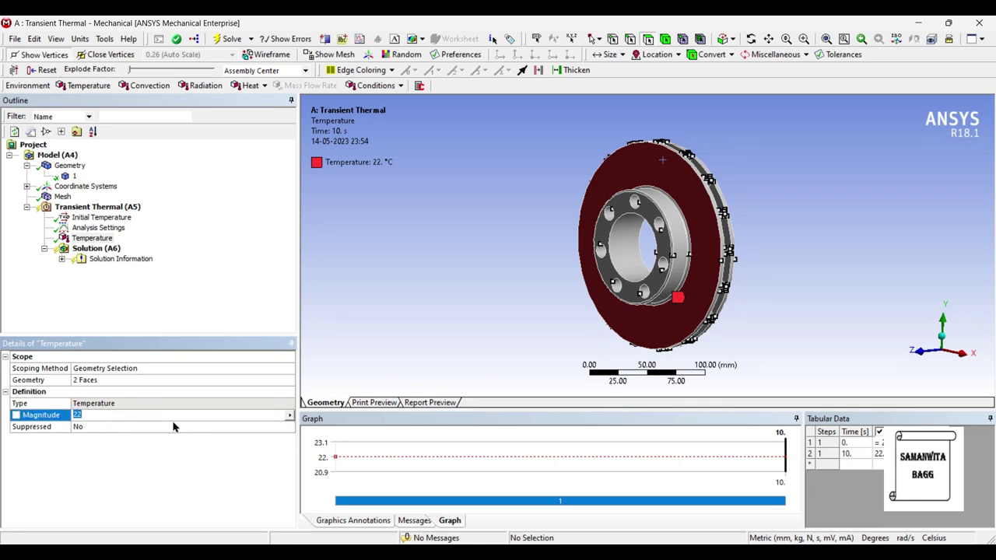
key("Return")
left_click(289, 415)
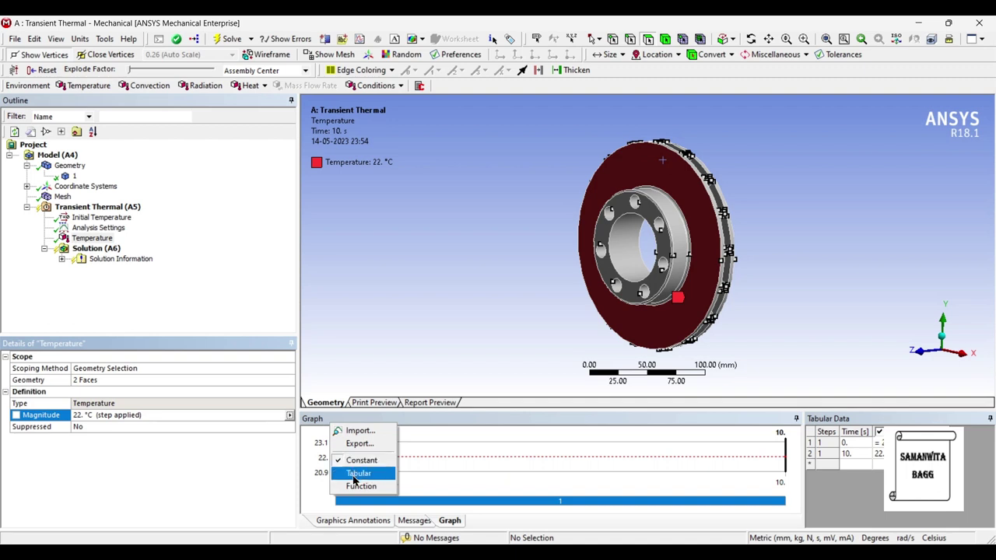
left_click(358, 474)
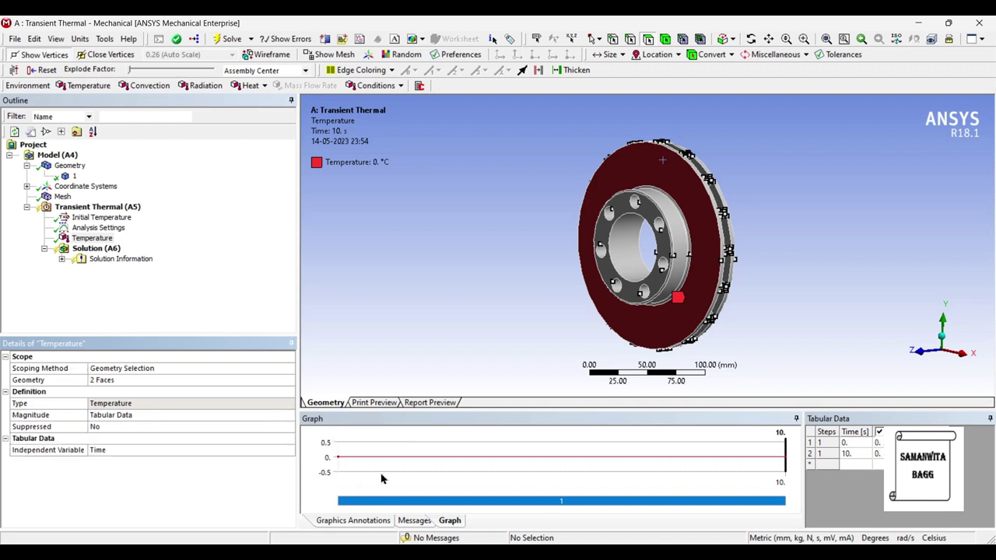
Step: Add a 1 s time point to the Temperature load's table with a temperature of 20 °C
left_click(858, 466)
type("1")
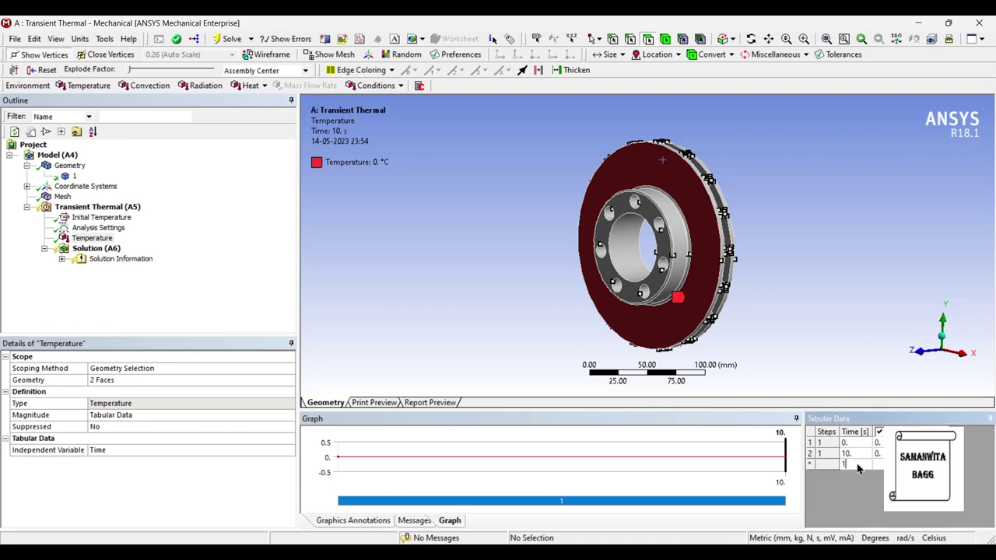
key("Return")
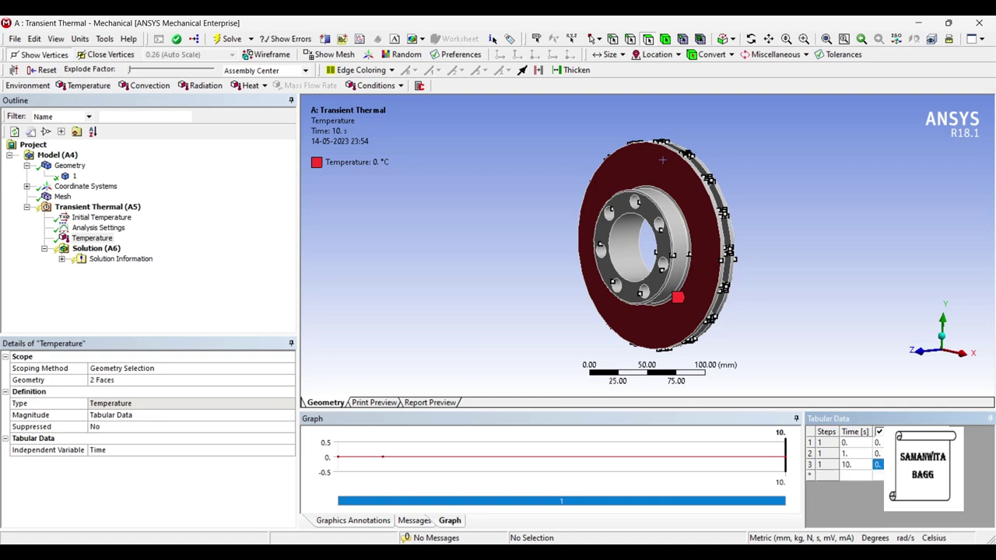
type("20")
key("Return")
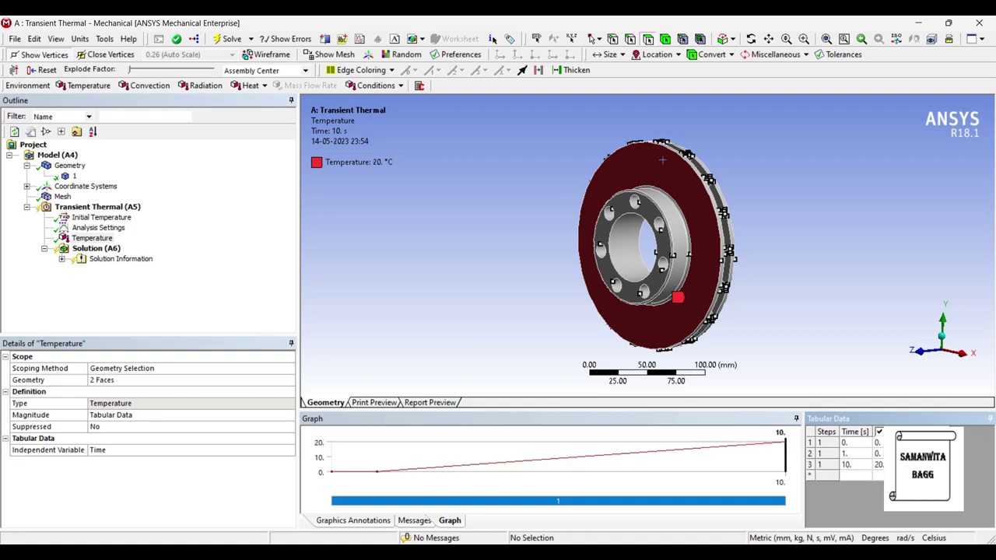
left_click(878, 453)
type("20")
key("Return")
Step: Set the Temperature load's value at 10 s to 200 °C
left_click(846, 465)
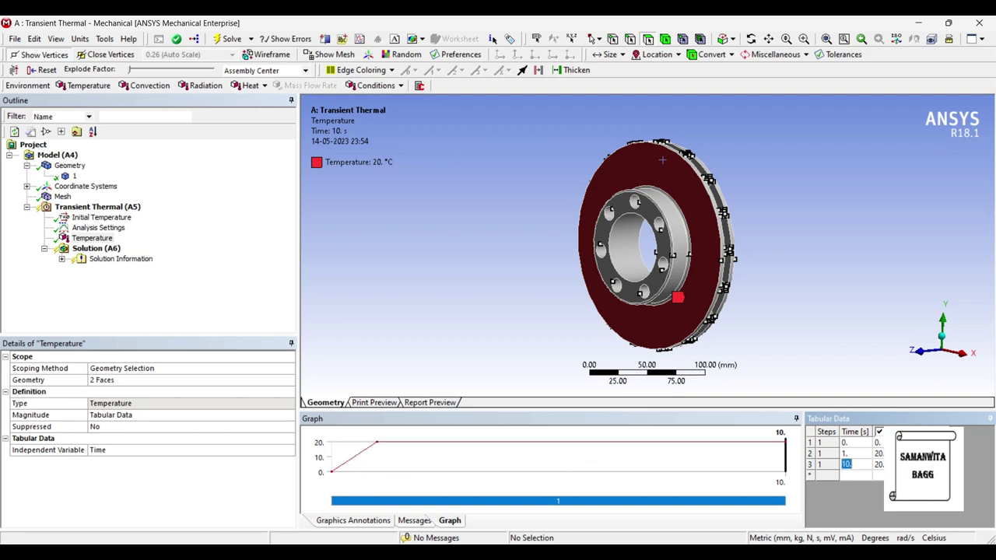
key("Tab")
type("200")
key("Return")
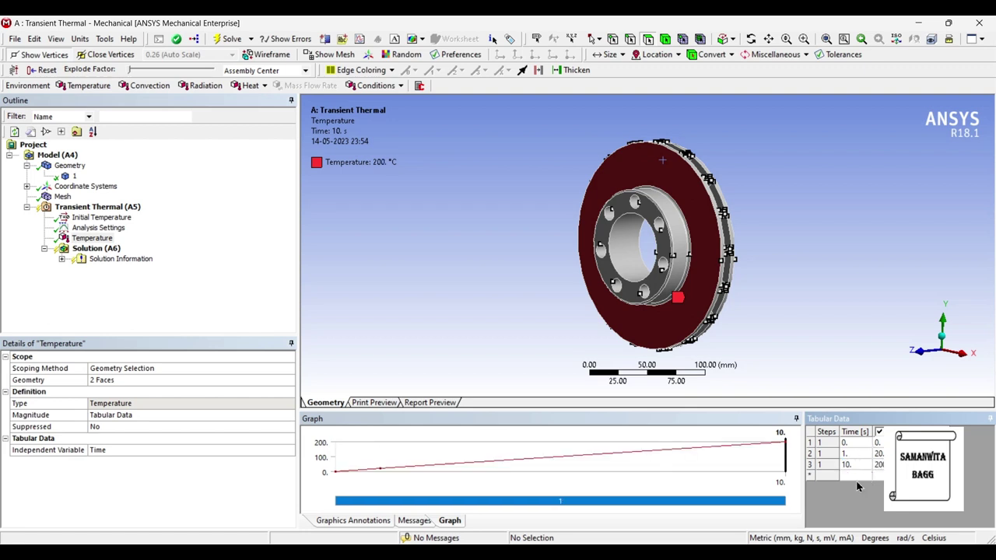
Step: Add time points at 2 s with 50 °C and at 3 s with 80 °C to the temperature table
type("2")
key("Tab")
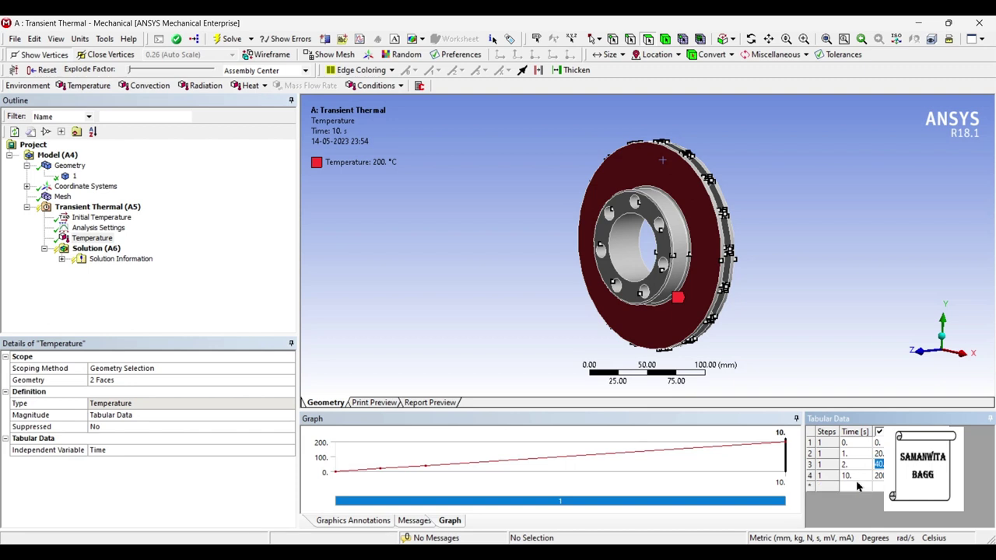
type("50")
key("Return")
left_click(859, 488)
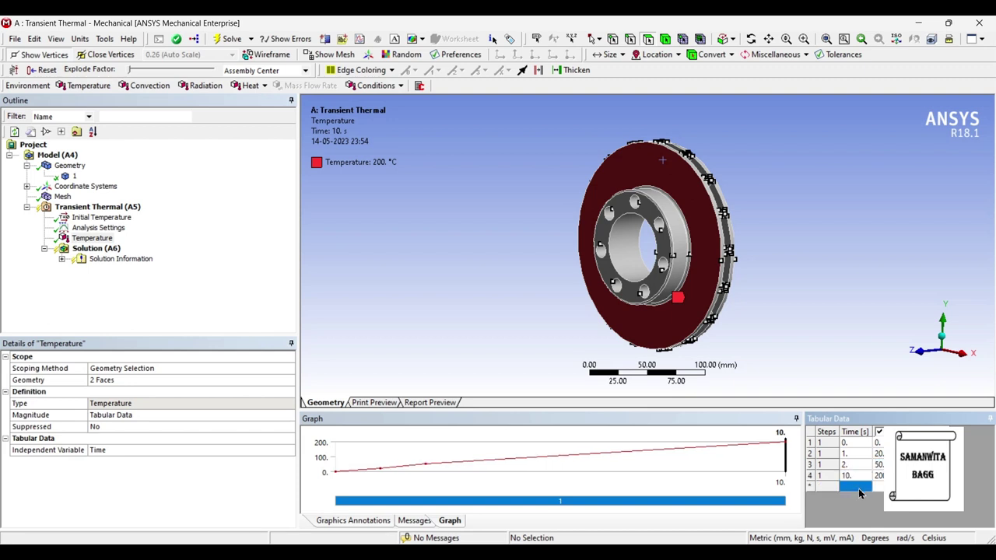
type("3")
key("Tab")
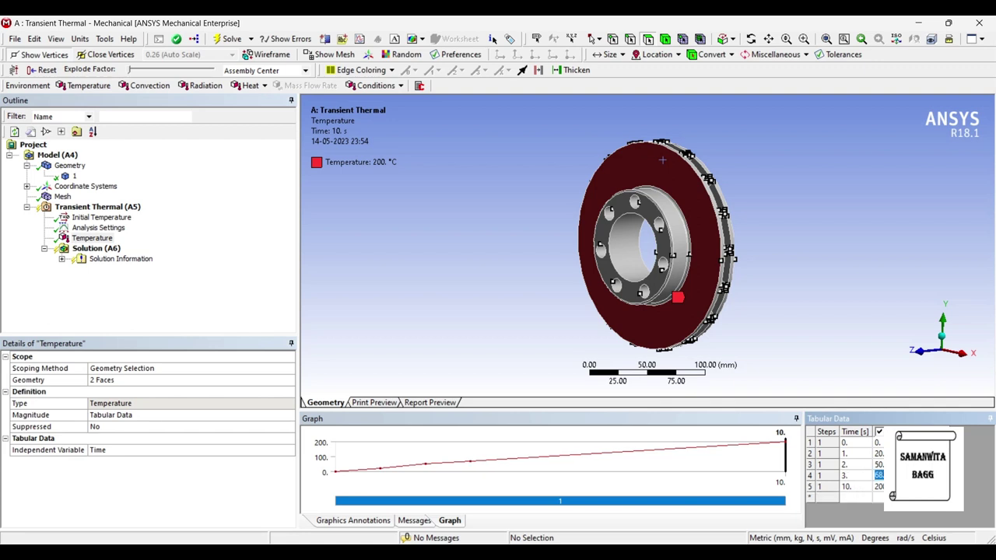
key("Return")
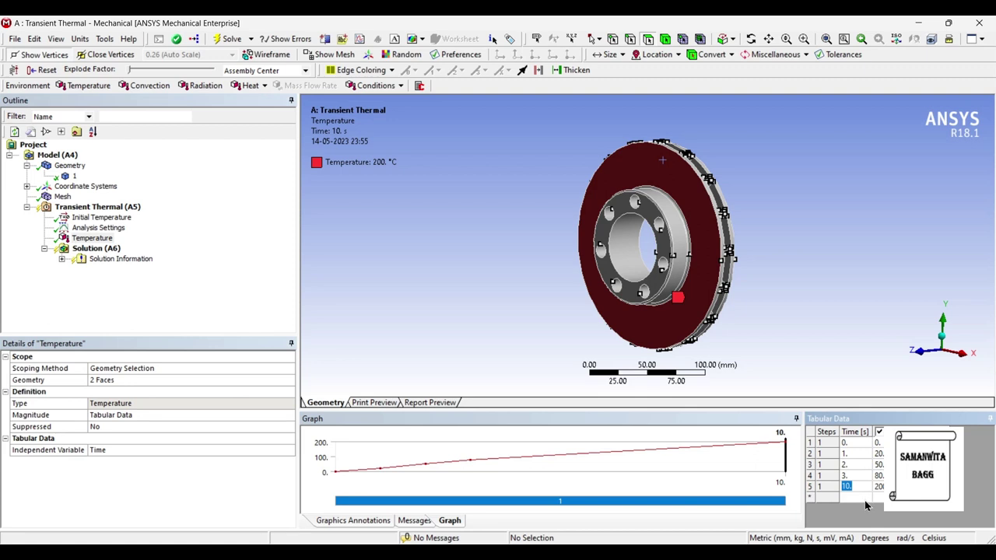
Step: Add time points at 5 s with 120 °C and at 7 s with 160 °C to the temperature table
left_click(861, 498)
type("5")
key("Tab")
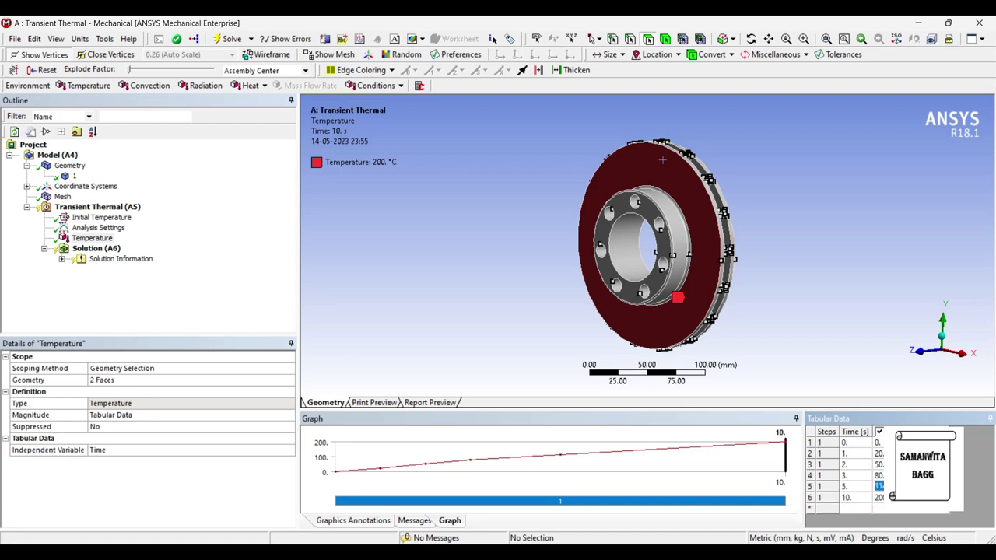
key("Tab")
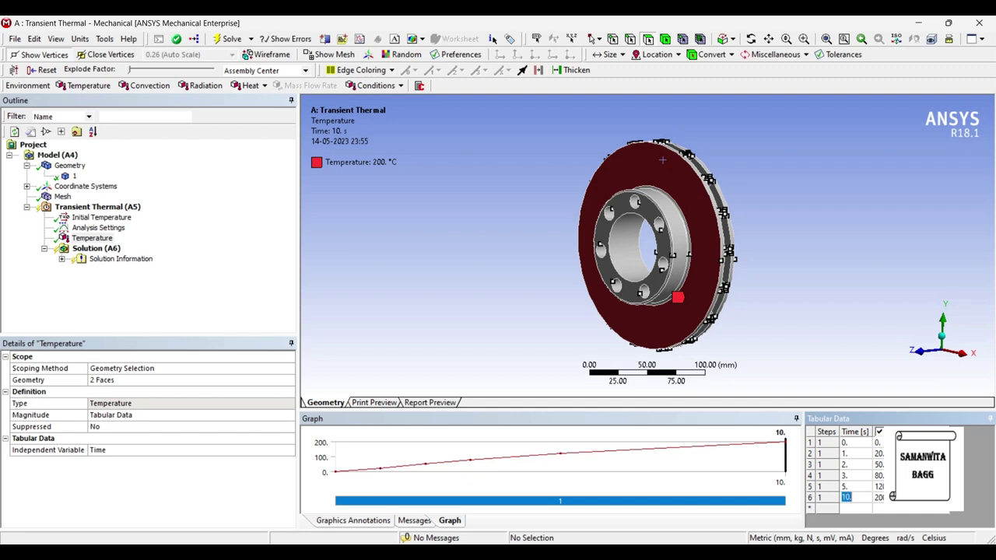
left_click(859, 510)
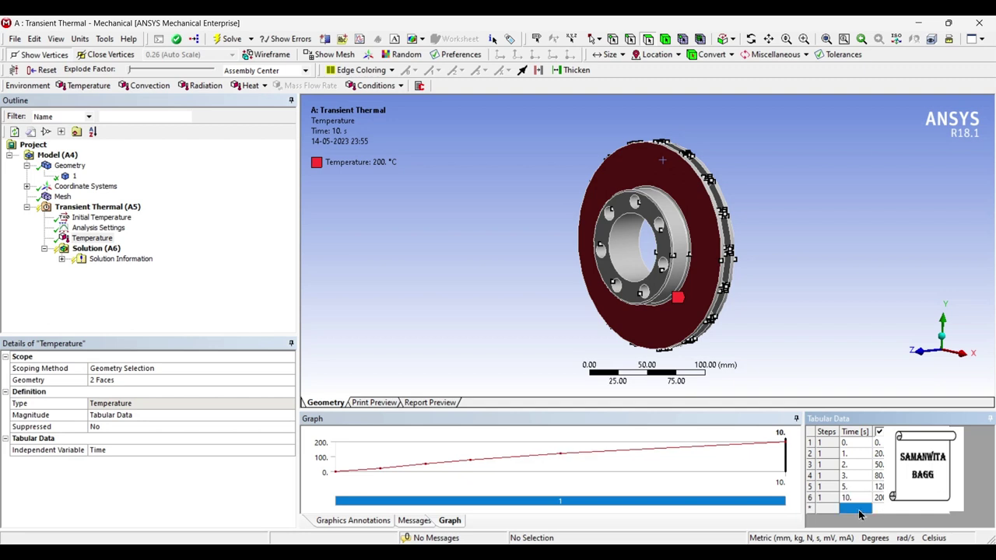
type("7")
key("Tab")
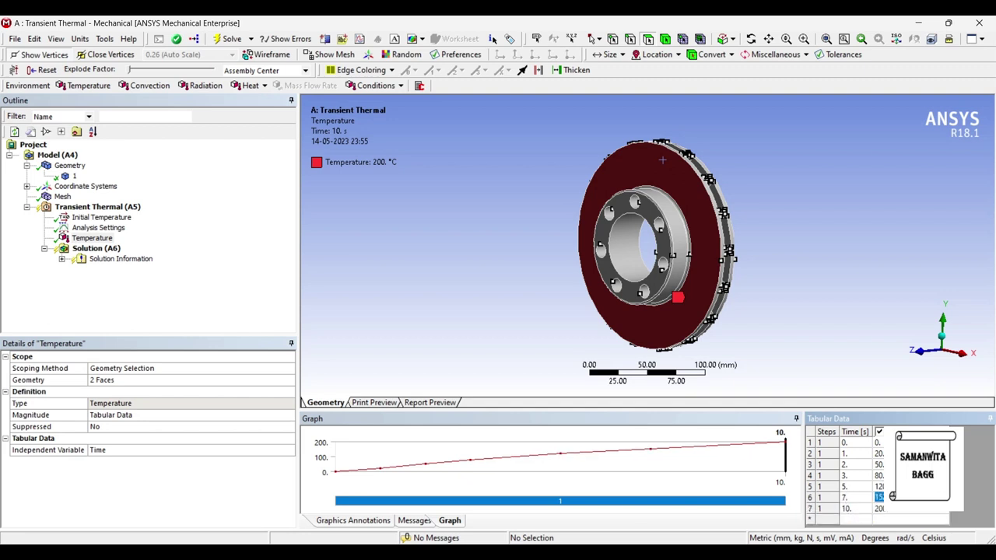
key("Tab")
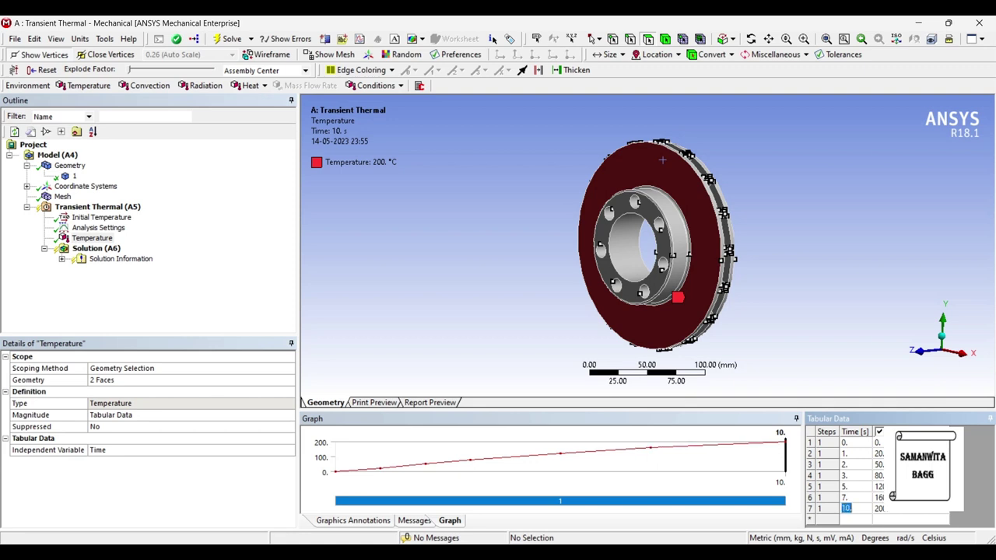
Step: Add time points at 8 s with 185 °C and at 9 s with 195 °C to the temperature table
left_click(857, 520)
type("9")
key("Tab")
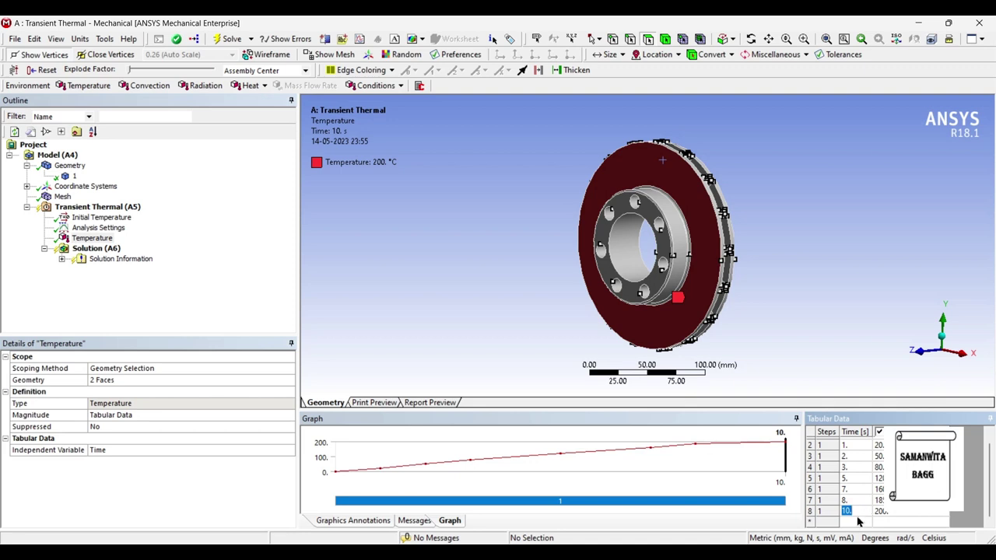
left_click(858, 522)
type("9")
key("Tab")
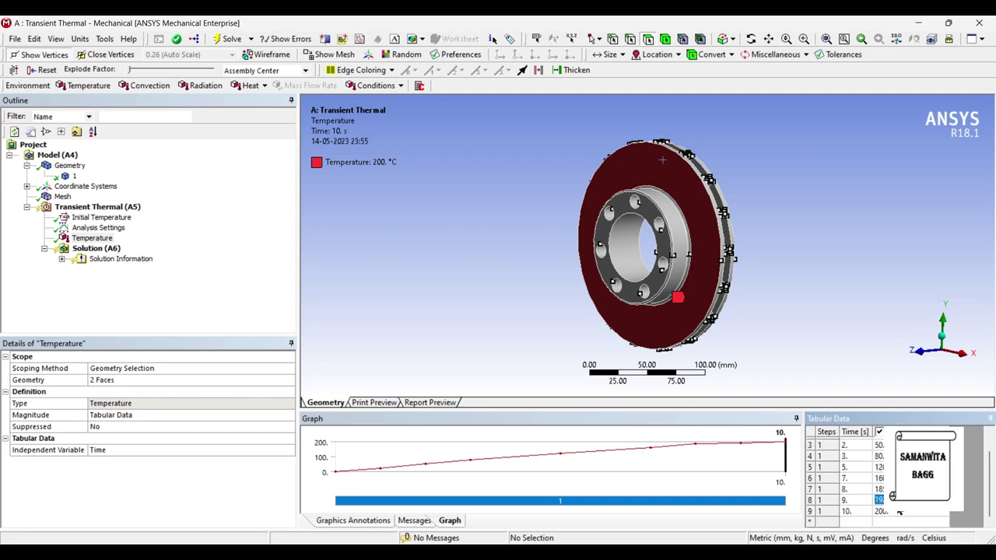
key("Tab")
Step: Set the temperature at 10 s to 220 °C and review the rows of the temperature table
left_click(892, 512)
type("220")
key("Return")
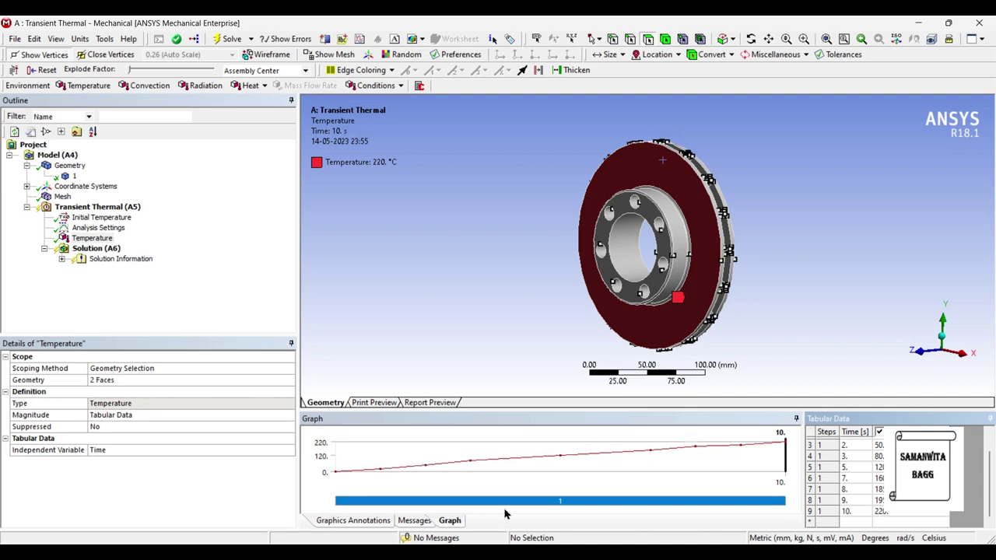
scroll(856, 479, "up", 1)
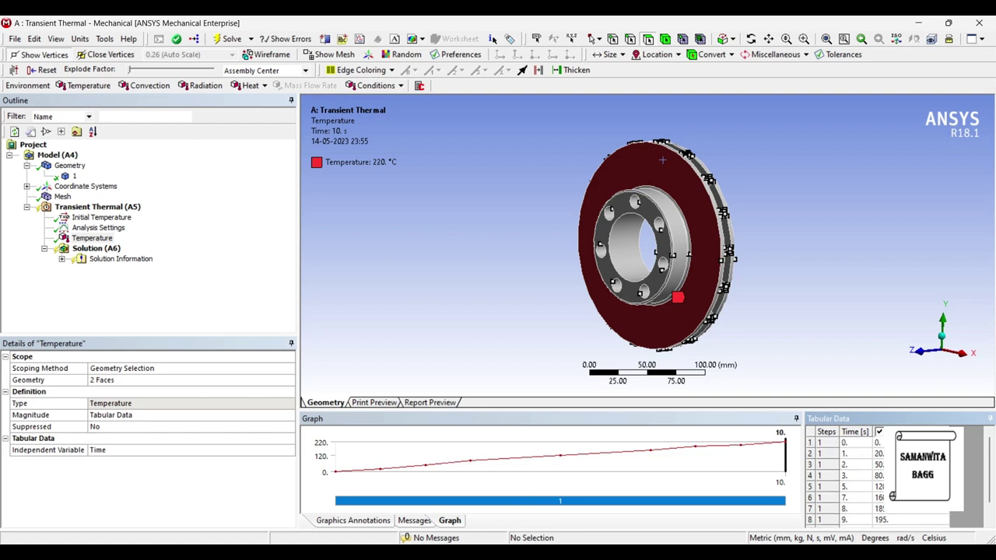
scroll(872, 498, "down", 1)
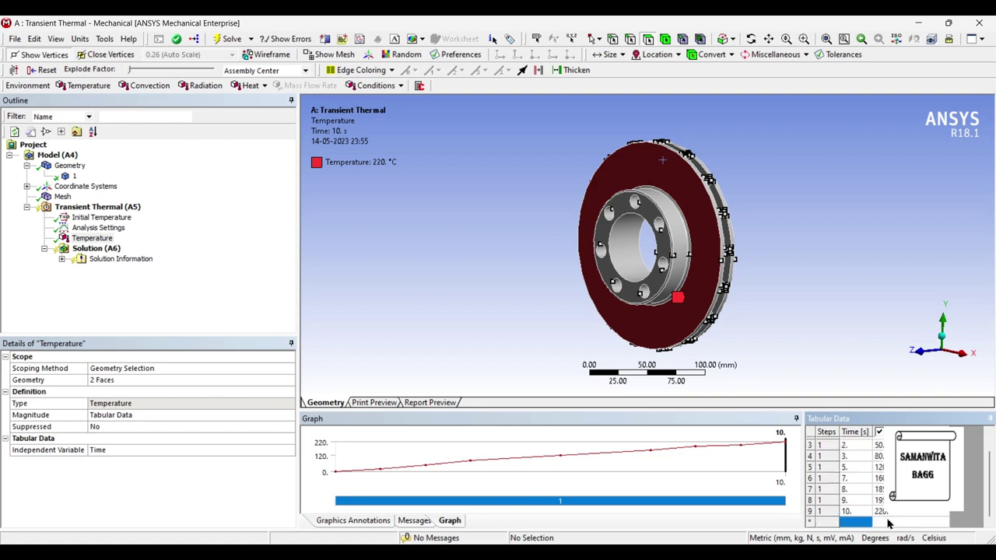
scroll(893, 518, "up", 1)
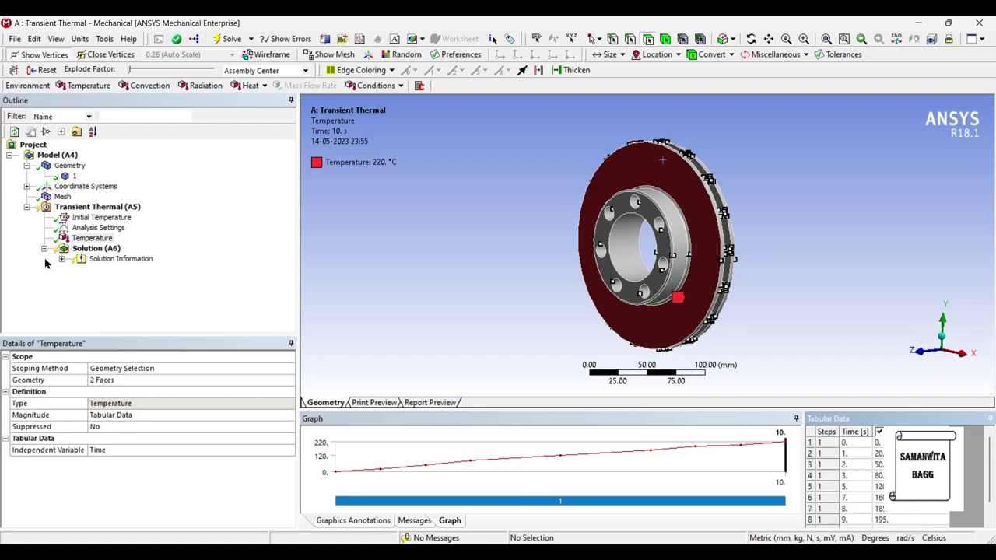
Step: Insert a Convection load on the whole rotor body and set its film coefficient to 0.01 W/mm²·°C
right_click(115, 209)
mouse_move(179, 217)
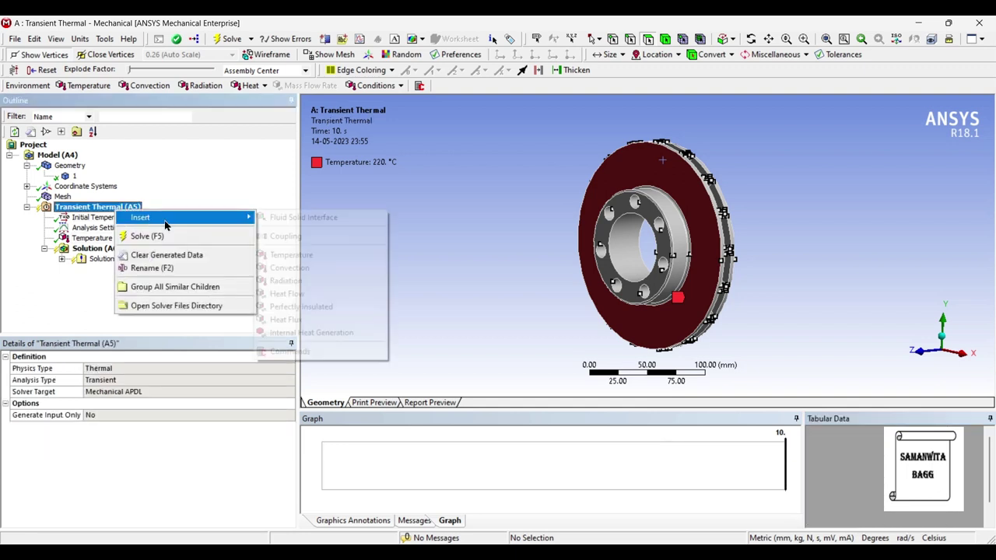
left_click(289, 268)
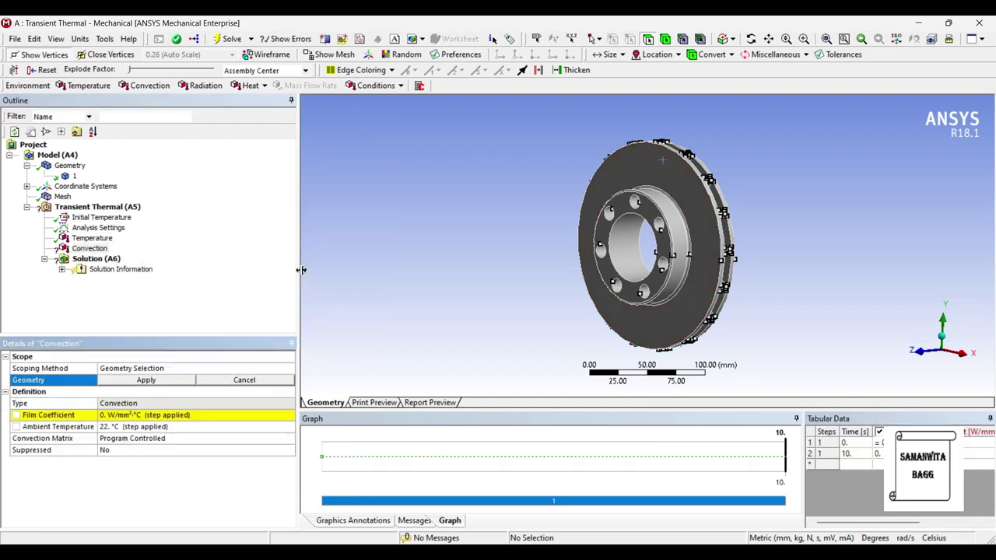
left_click(666, 41)
left_click(662, 172)
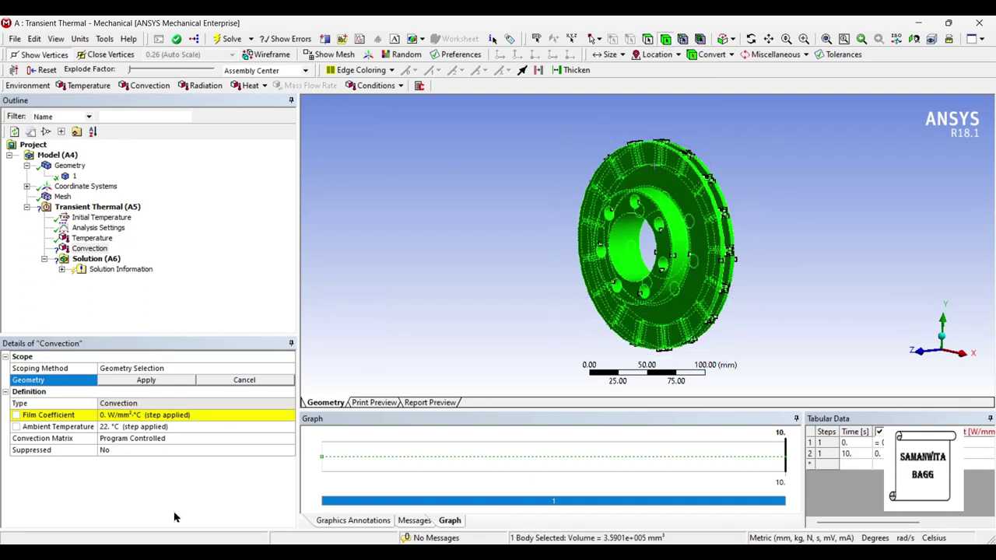
left_click(144, 380)
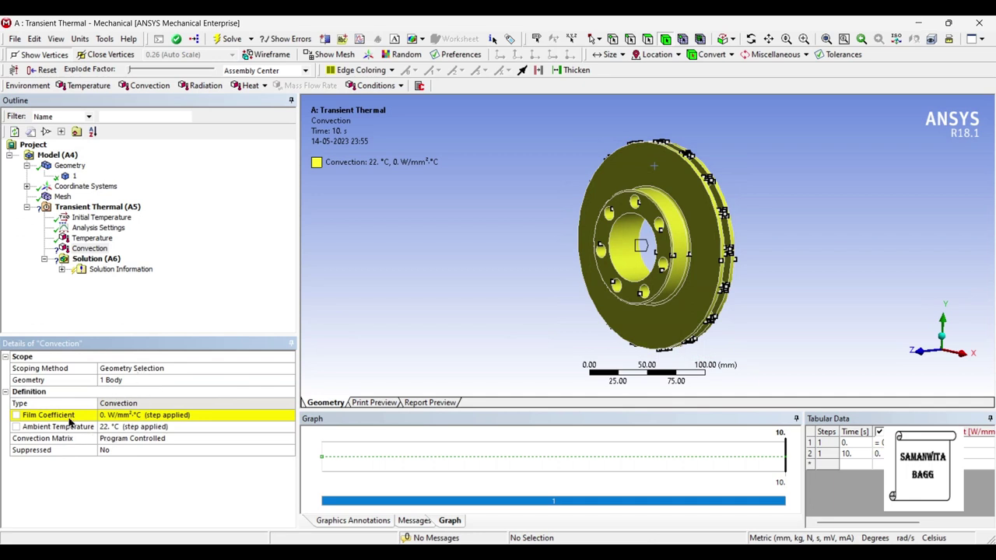
left_click(121, 416)
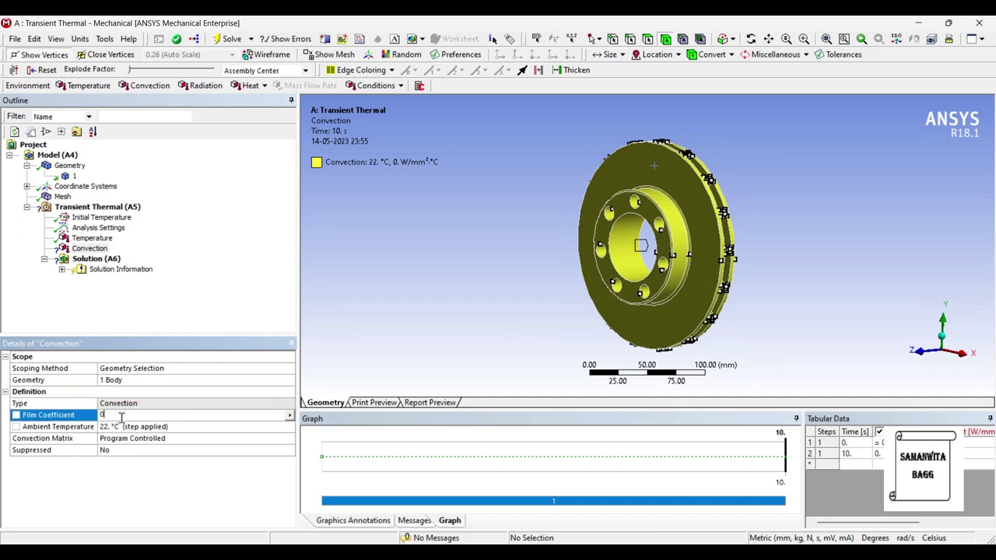
key("Return")
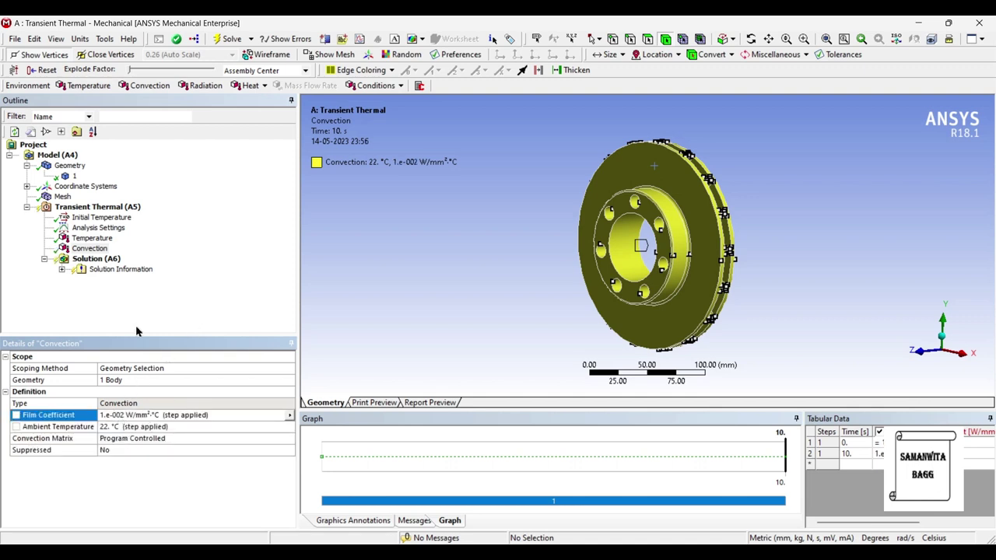
Step: Add Temperature and Total Heat Flux results to the transient thermal solution
right_click(107, 261)
mouse_move(164, 269)
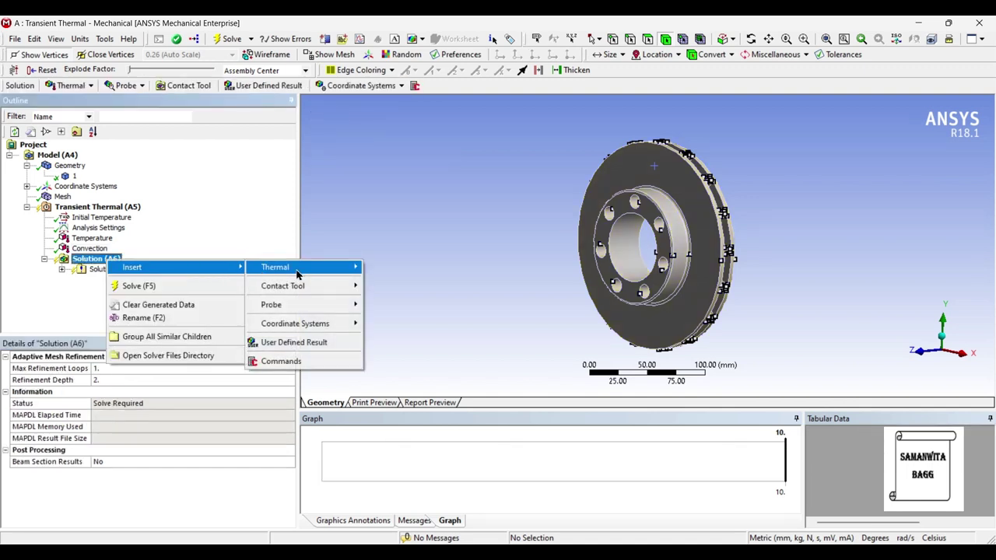
mouse_move(304, 274)
left_click(382, 272)
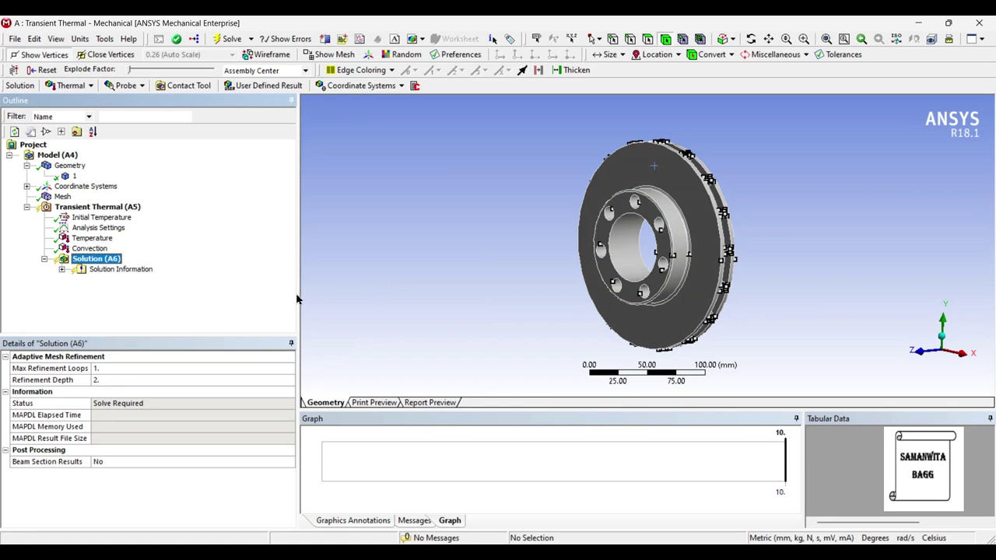
right_click(116, 260)
mouse_move(194, 269)
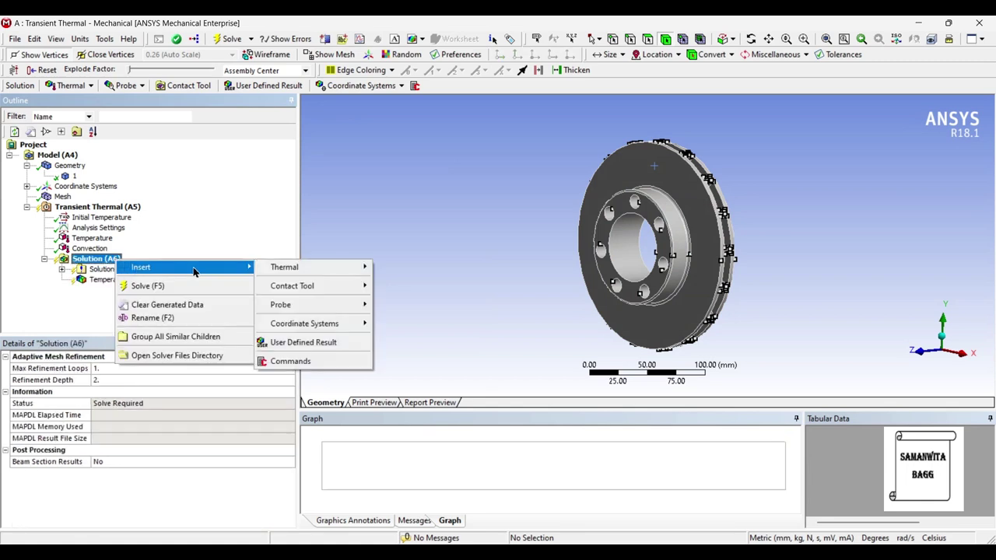
mouse_move(289, 272)
left_click(401, 288)
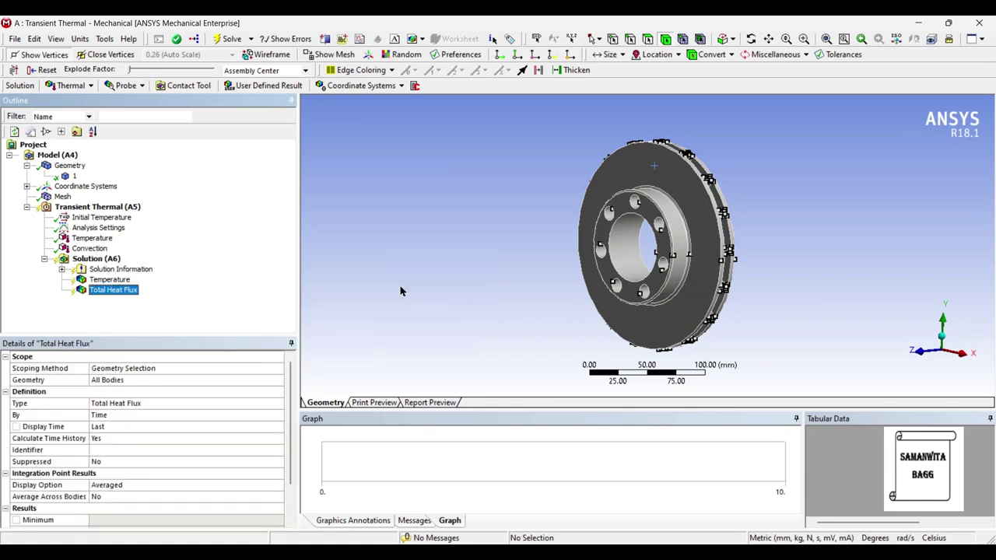
Step: Solve the transient thermal analysis of the rotor
left_click(97, 259)
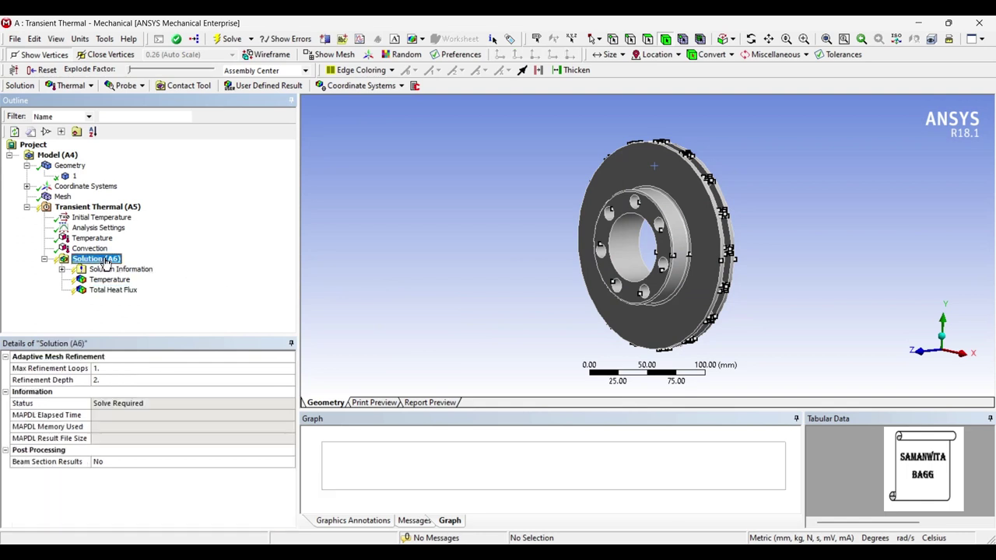
left_click(228, 38)
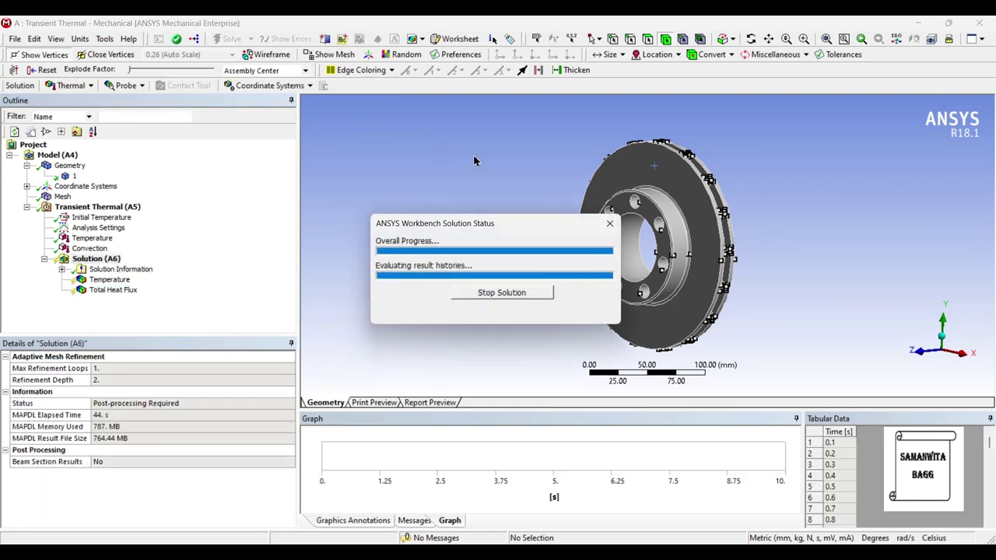
Step: Display the Temperature result and inspect the temperature distribution on both sides of the rotor
left_click(109, 280)
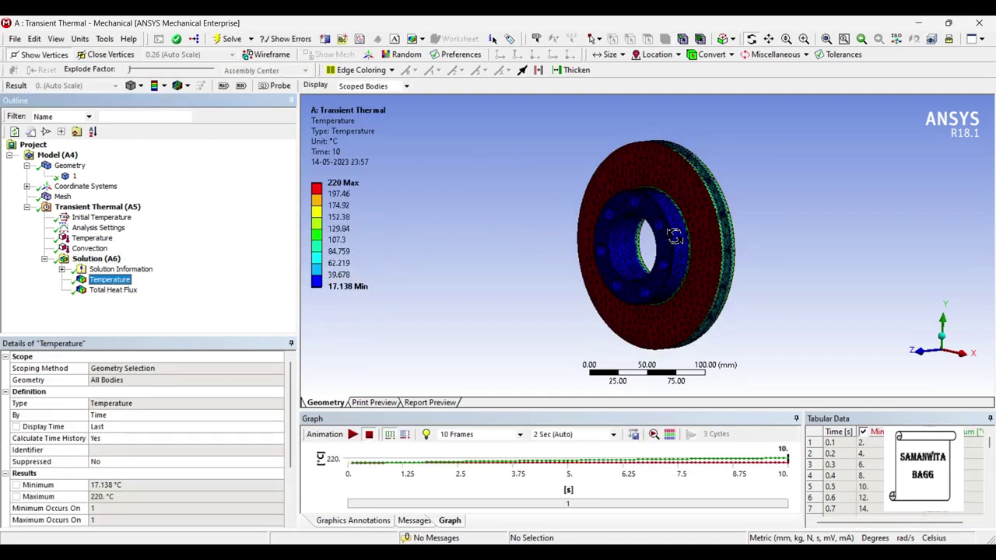
left_click_drag(682, 234, 545, 197)
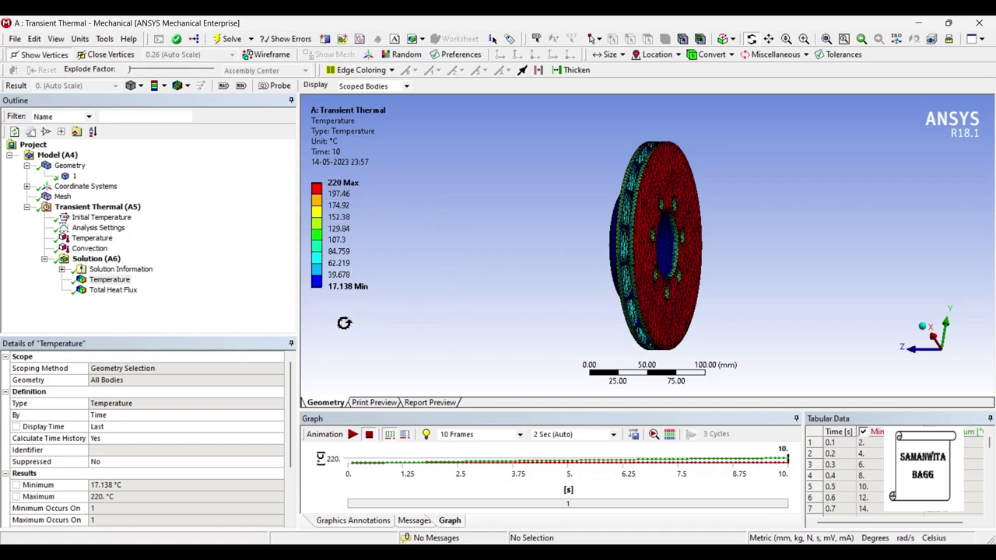
left_click_drag(669, 246, 716, 211)
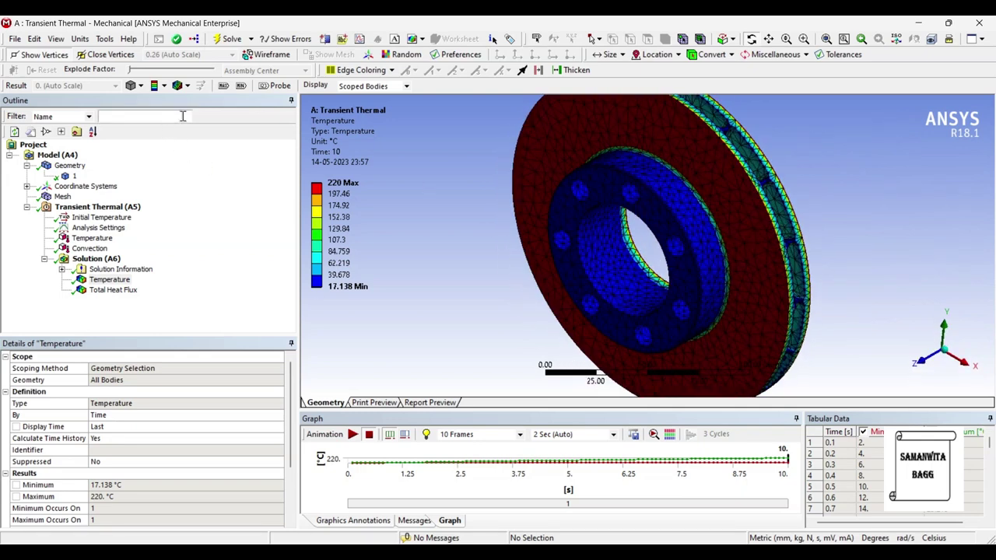
Step: Probe the temperature where the hub's outer wall meets the disc and show the maximum temperature label on the rotor
left_click(275, 88)
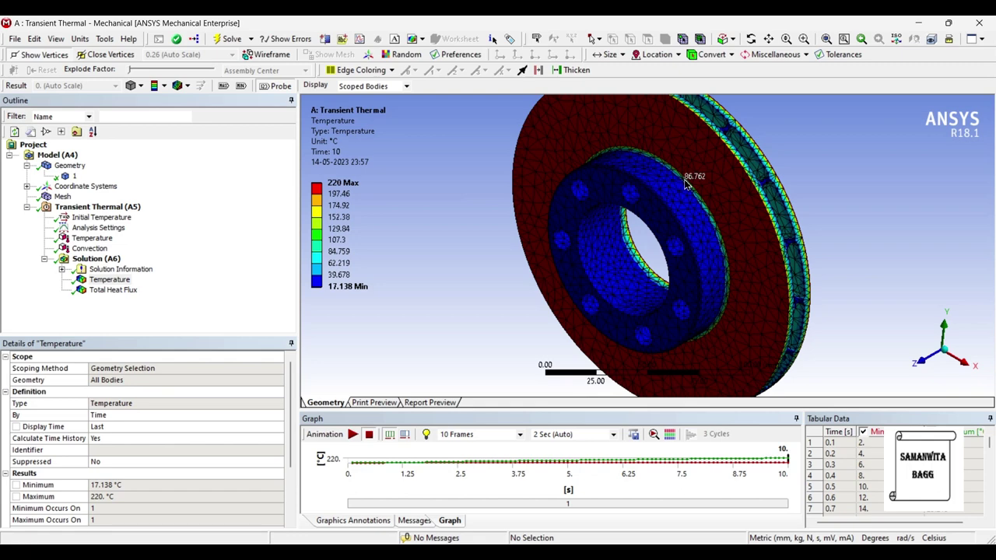
left_click(686, 184)
scroll(687, 204, "up", 2)
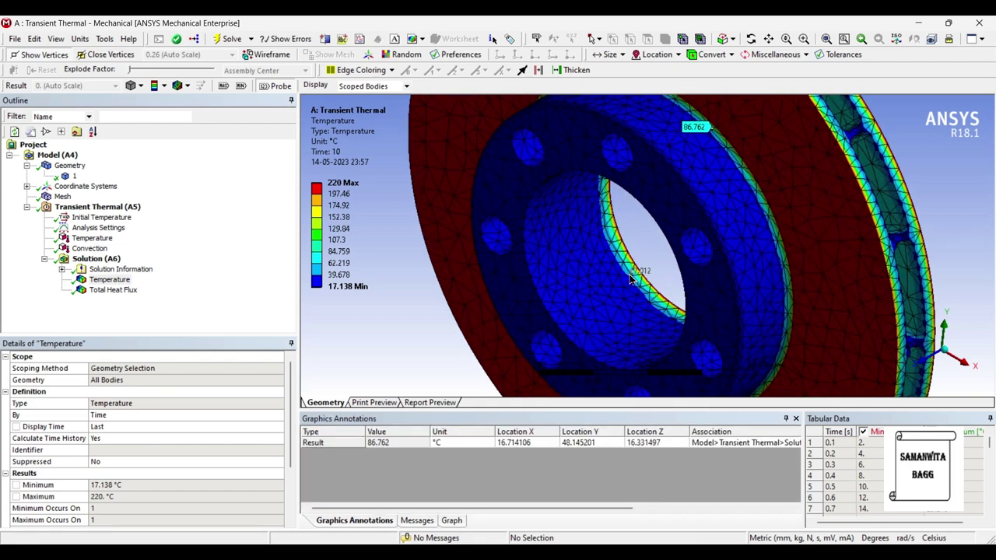
left_click(225, 87)
middle_click_drag(619, 162, 732, 182)
scroll(556, 187, "down", 2)
middle_click_drag(550, 203, 688, 207)
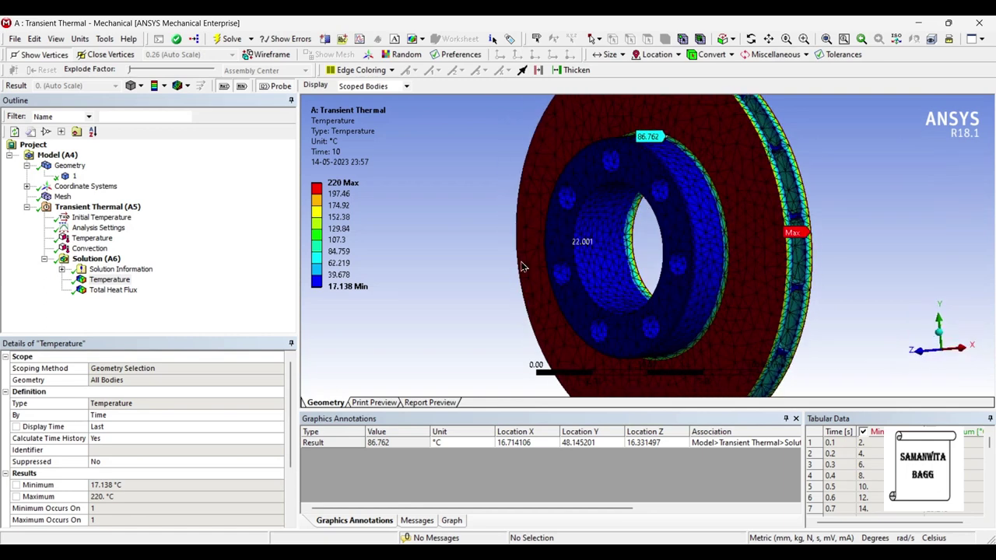
Step: Insert a second Temperature result scoped to the hub's outer cylindrical face and evaluate it
right_click(99, 263)
mouse_move(124, 266)
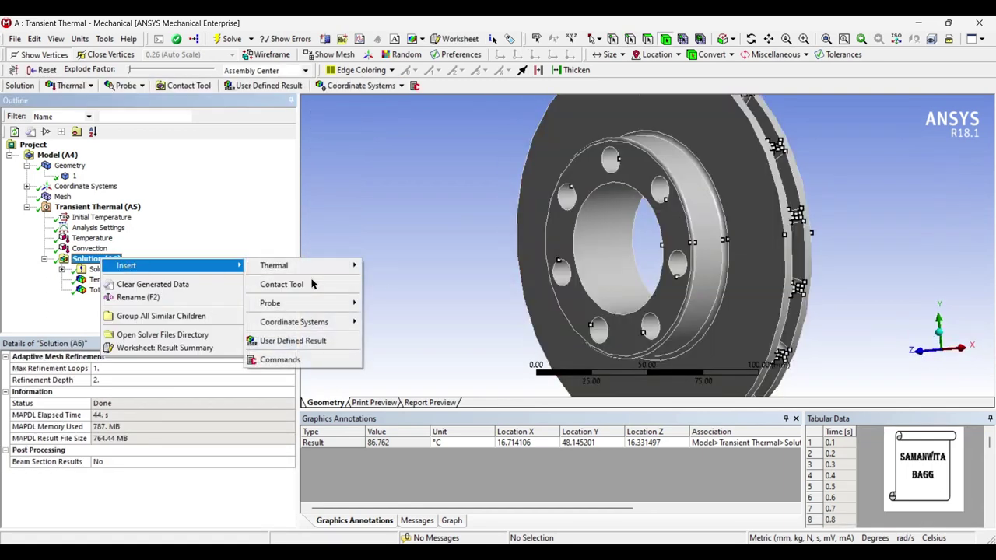
mouse_move(319, 269)
left_click(383, 268)
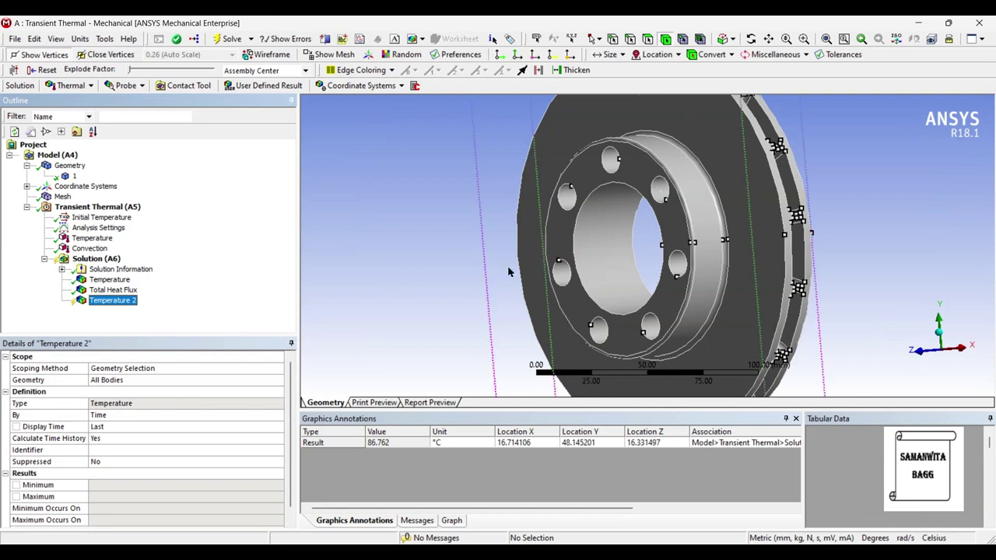
left_click(117, 382)
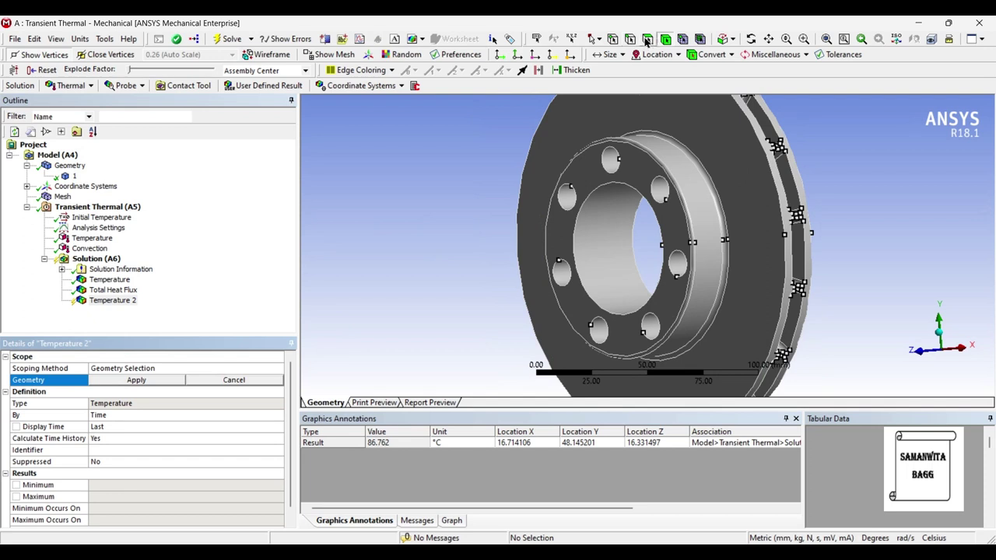
left_click(673, 155)
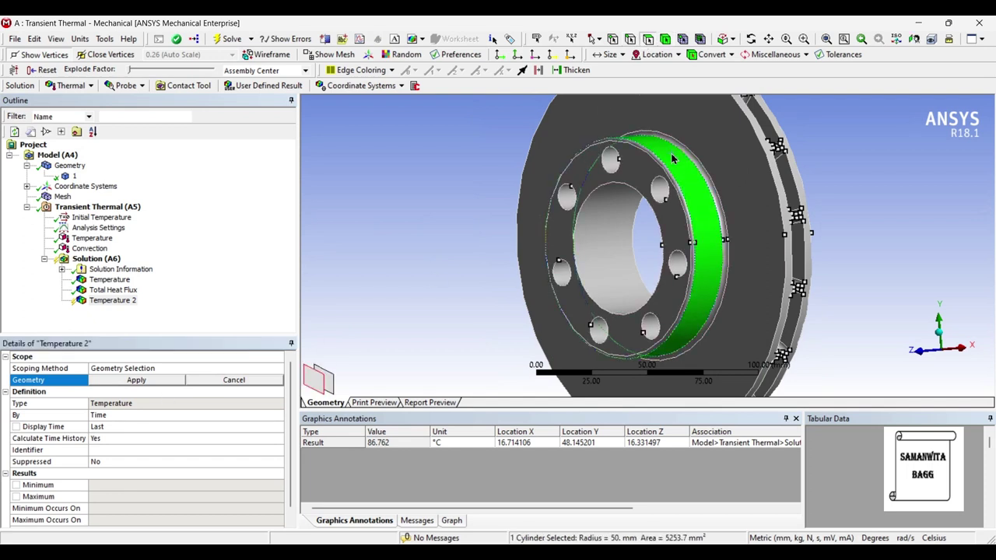
left_click(121, 382)
left_click(230, 38)
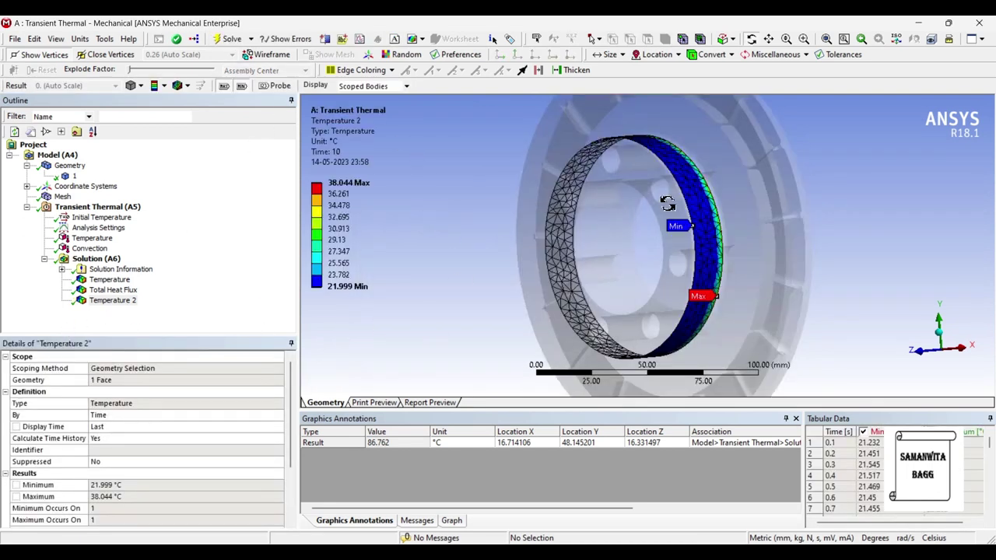
Step: Examine the hub face's temperature contour and review its tabulated values from 0.1 s to 10 s
left_click_drag(721, 213, 683, 235)
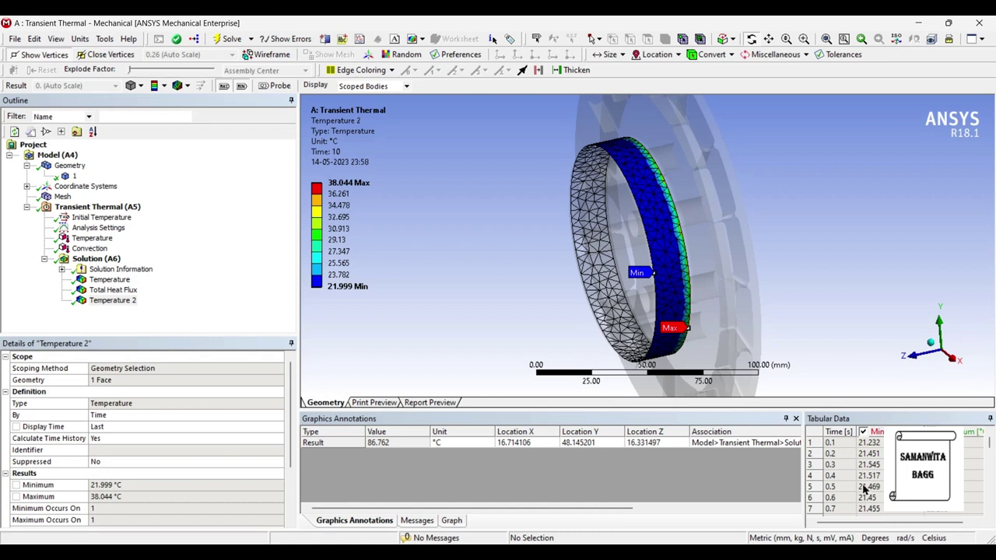
scroll(860, 444, "down", 14)
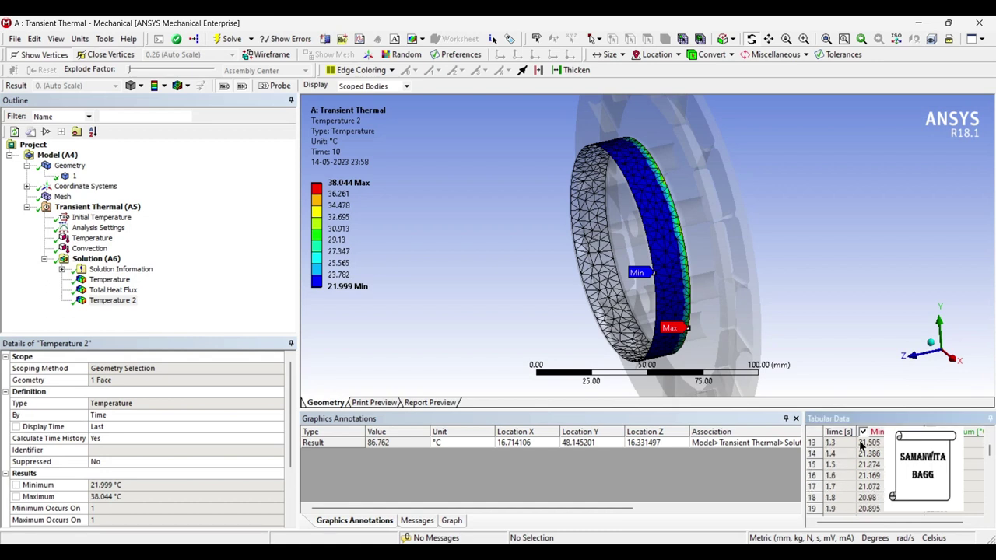
scroll(878, 484, "down", 17)
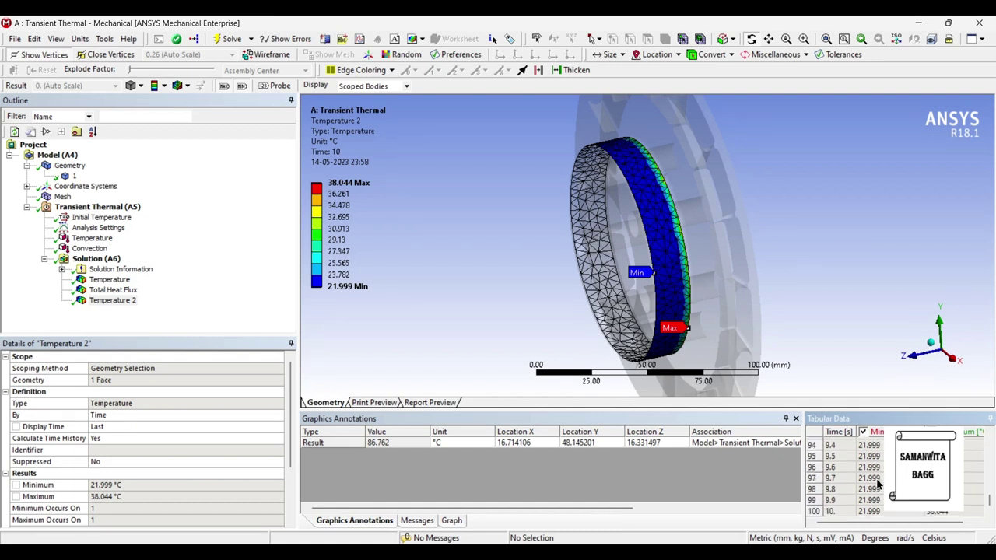
scroll(876, 484, "up", 20)
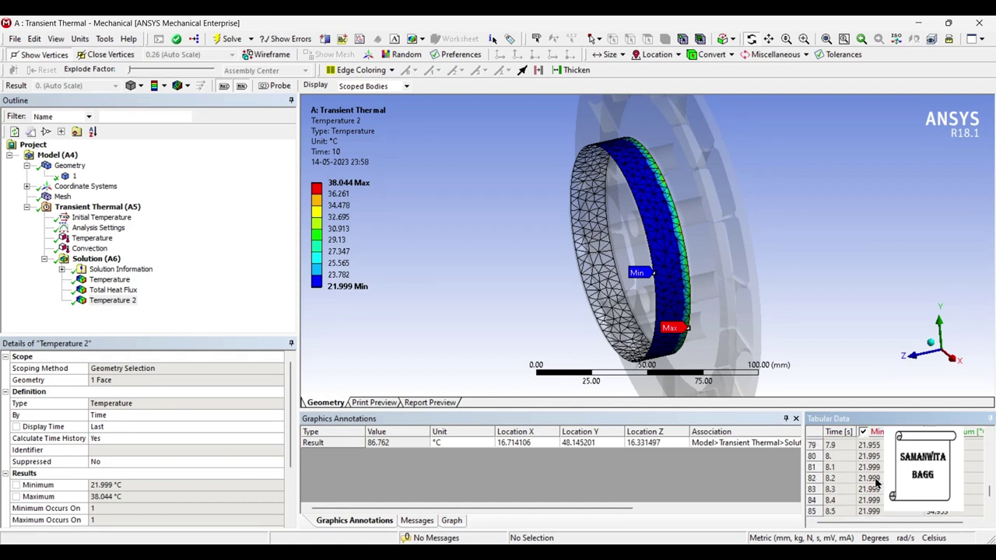
scroll(872, 484, "up", 2)
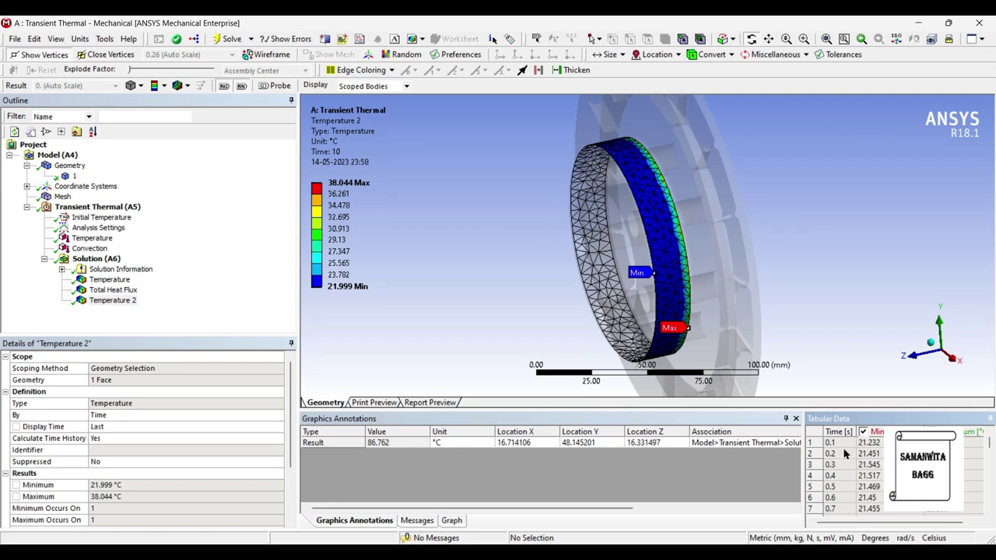
scroll(851, 479, "down", 20)
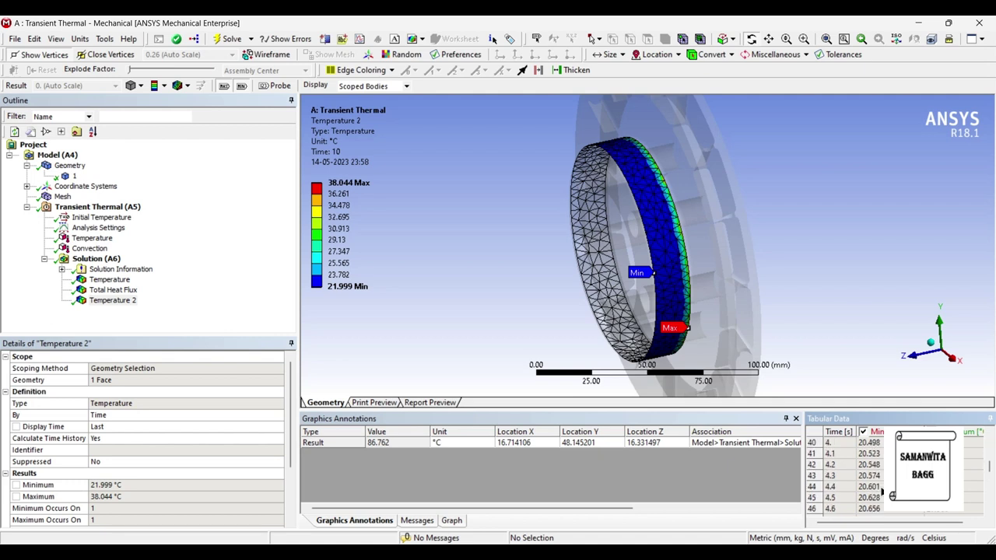
scroll(845, 513, "down", 6)
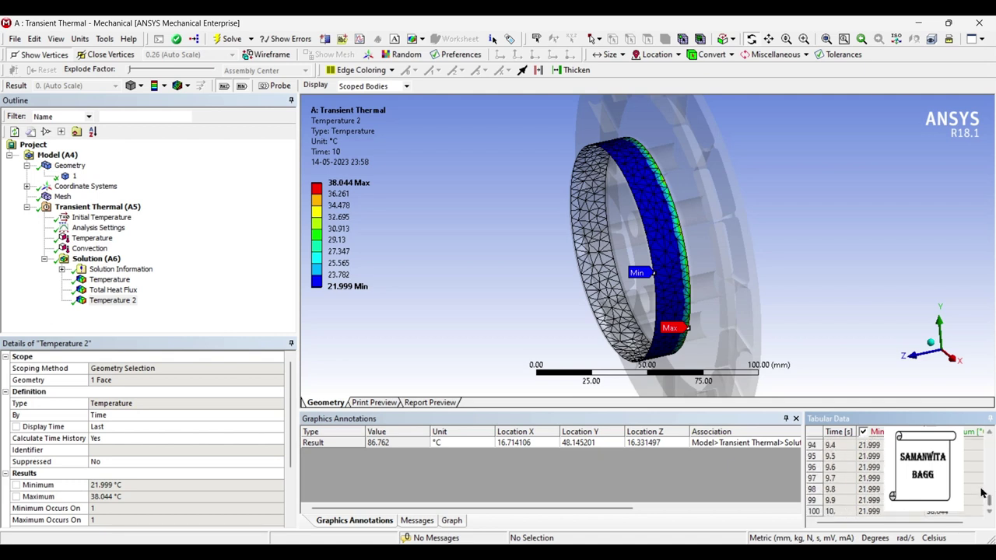
left_click_drag(988, 501, 988, 442)
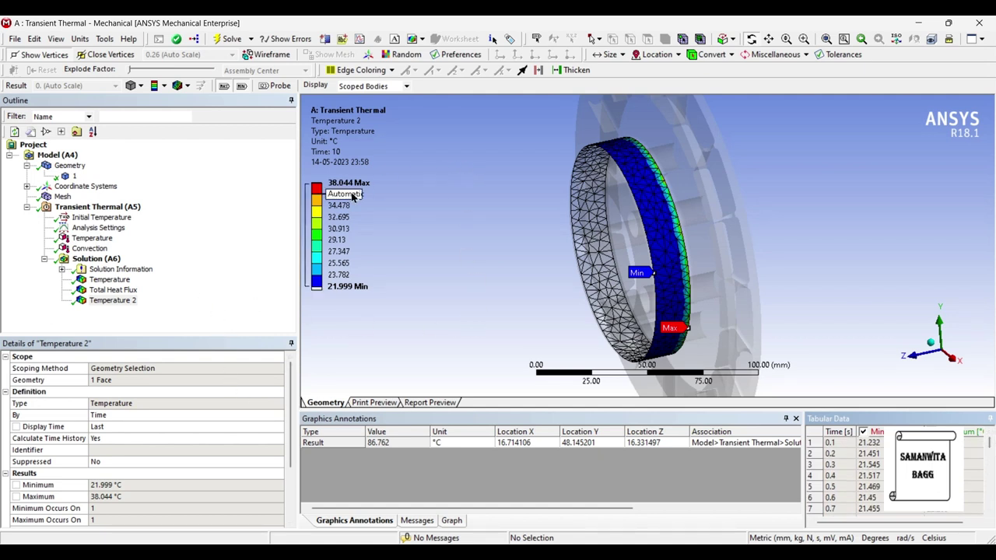
Step: Export the whole-rotor Temperature result's tabular data as a text file named data in the Transient Thermal folder
left_click(109, 279)
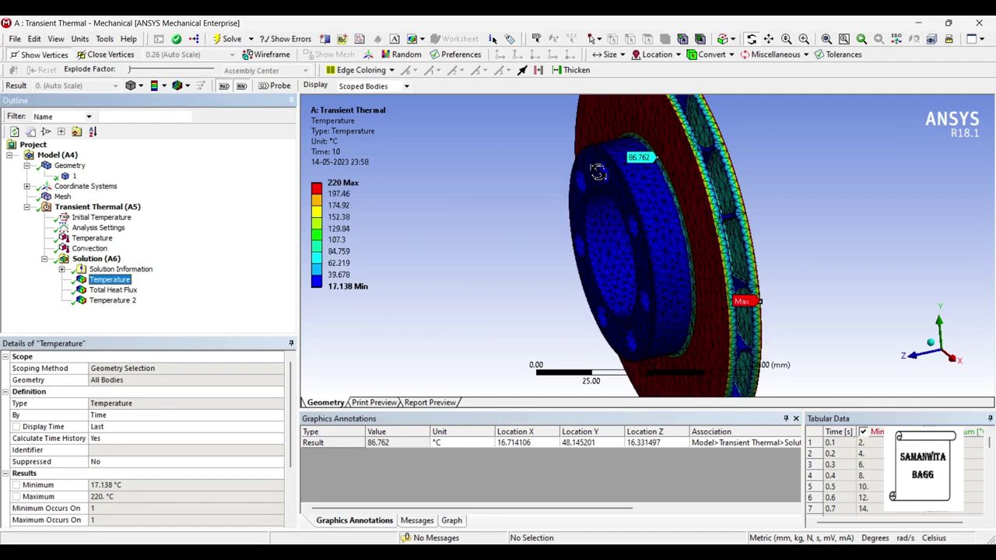
left_click(867, 465)
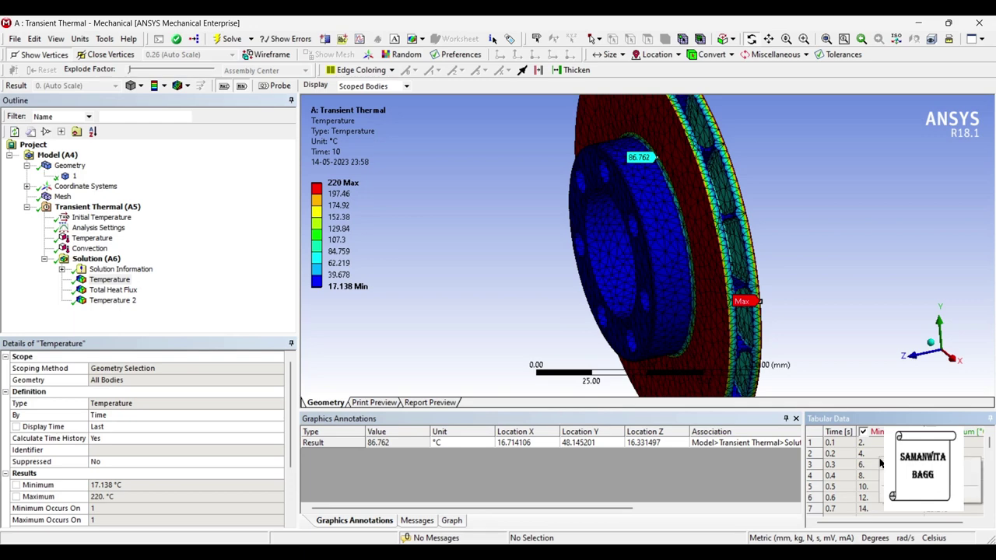
left_click(903, 476)
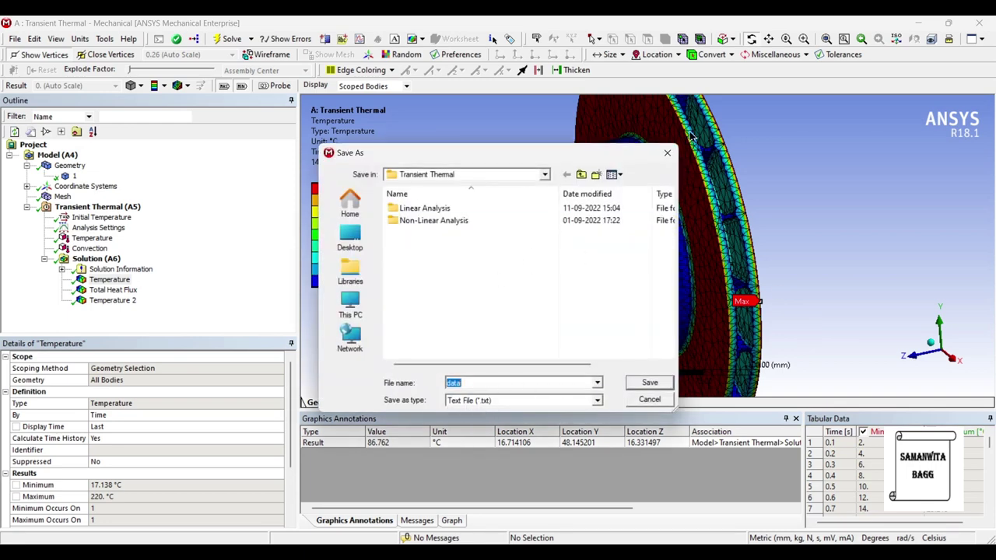
left_click(648, 383)
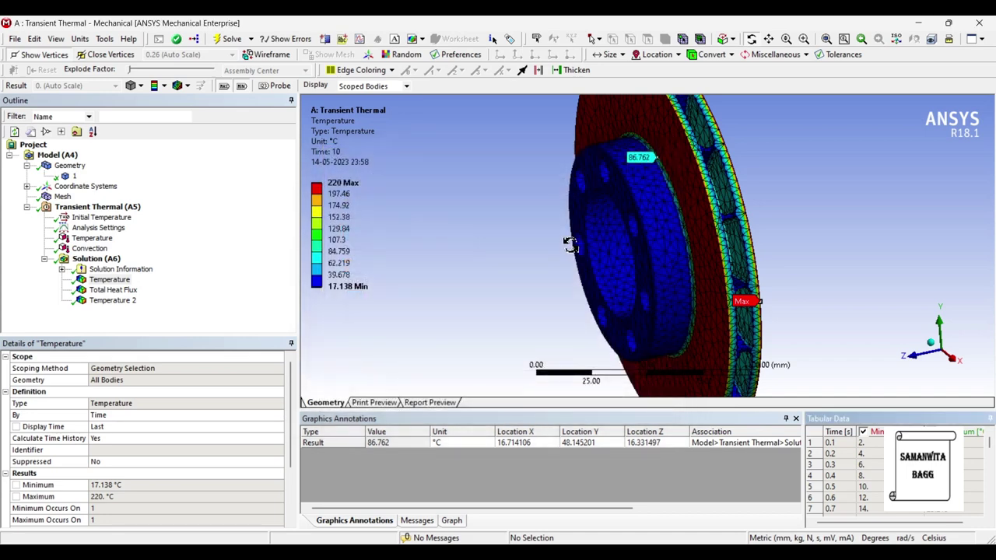
Step: Display the Total Heat Flux result and inspect its distribution on both sides of the rotor
left_click(127, 293)
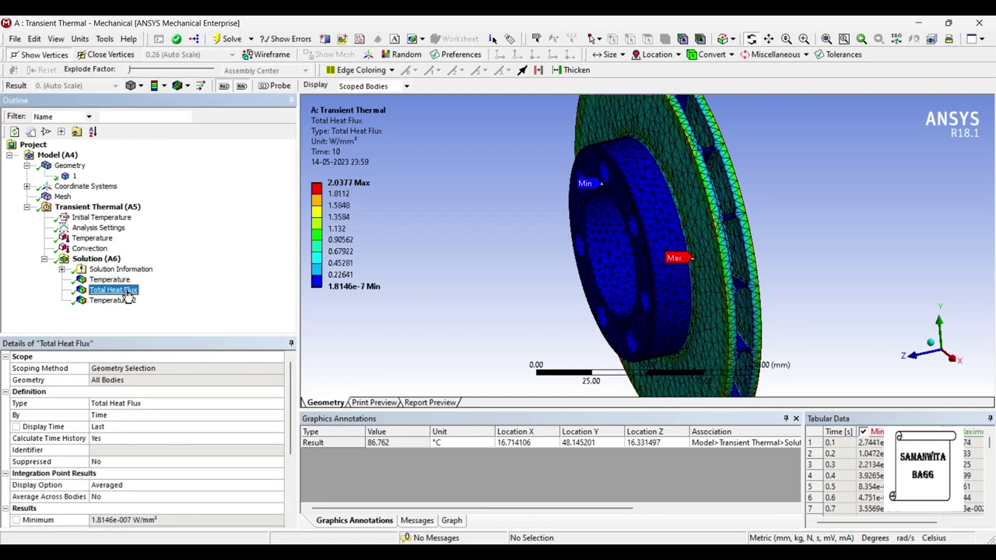
left_click_drag(699, 191, 517, 271)
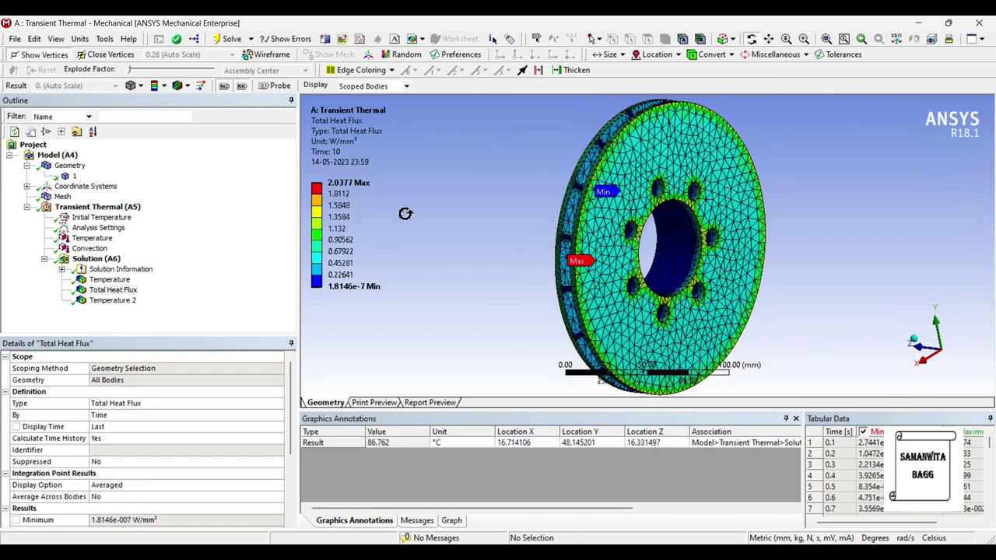
left_click_drag(596, 242, 553, 242)
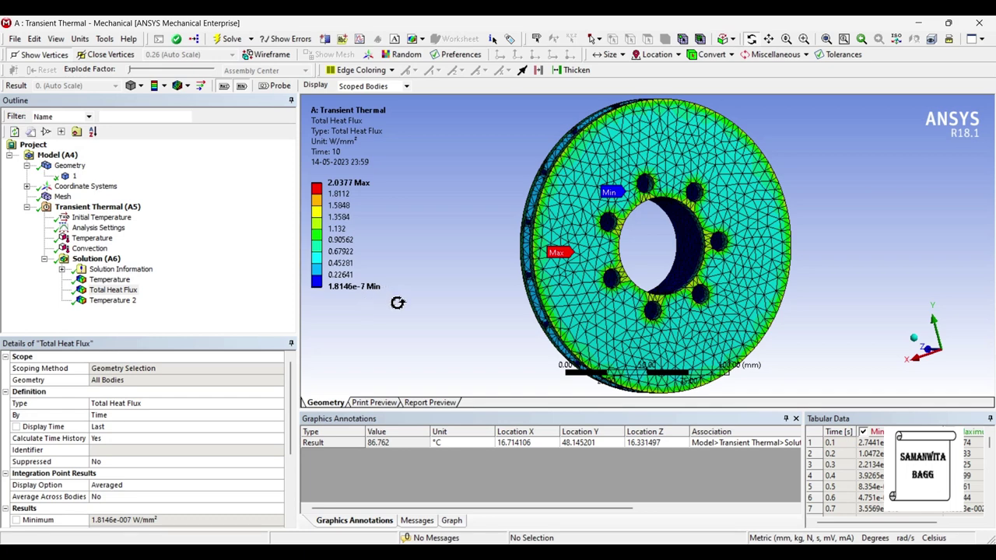
mouse_move(557, 256)
left_mouse_down()
mouse_move(823, 229)
mouse_move(749, 222)
mouse_move(748, 184)
mouse_move(786, 188)
left_mouse_up()
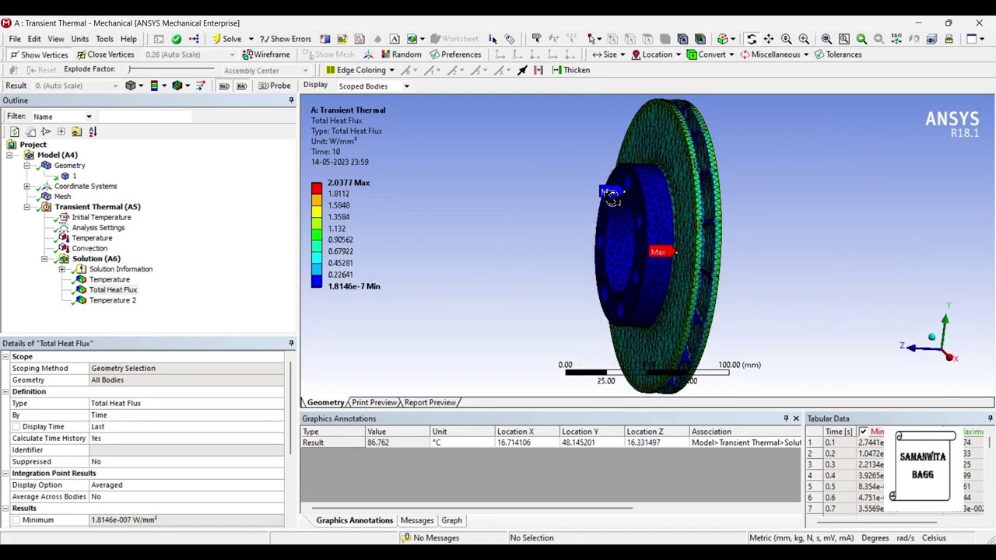
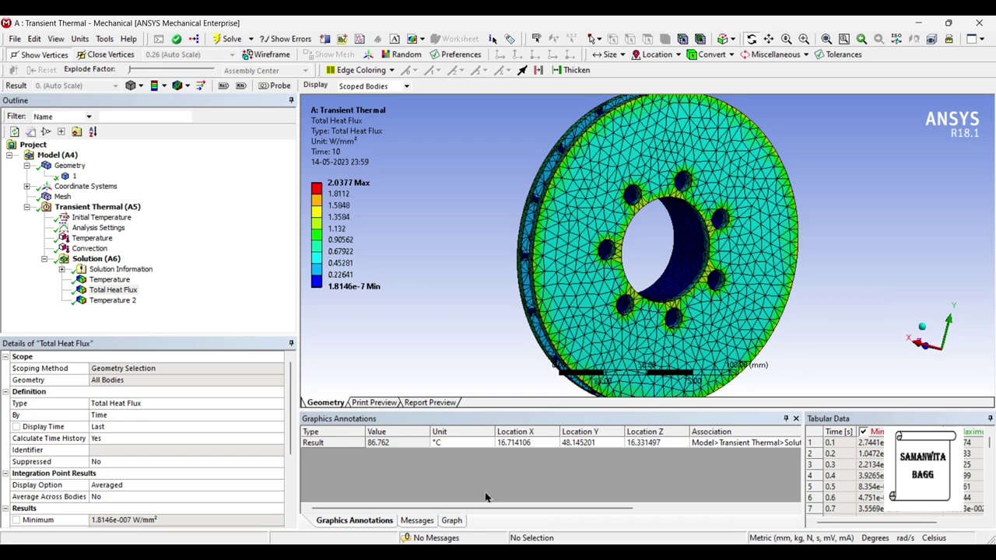
Step: Show the Total Heat Flux graph over time, enlarge it and hide the minimum curve
left_click(453, 520)
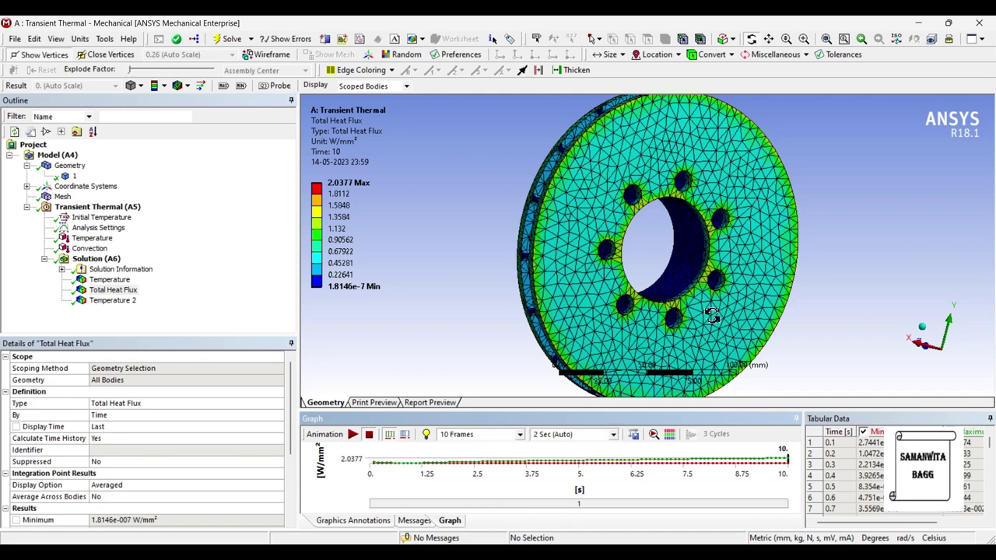
left_click_drag(712, 319, 744, 285)
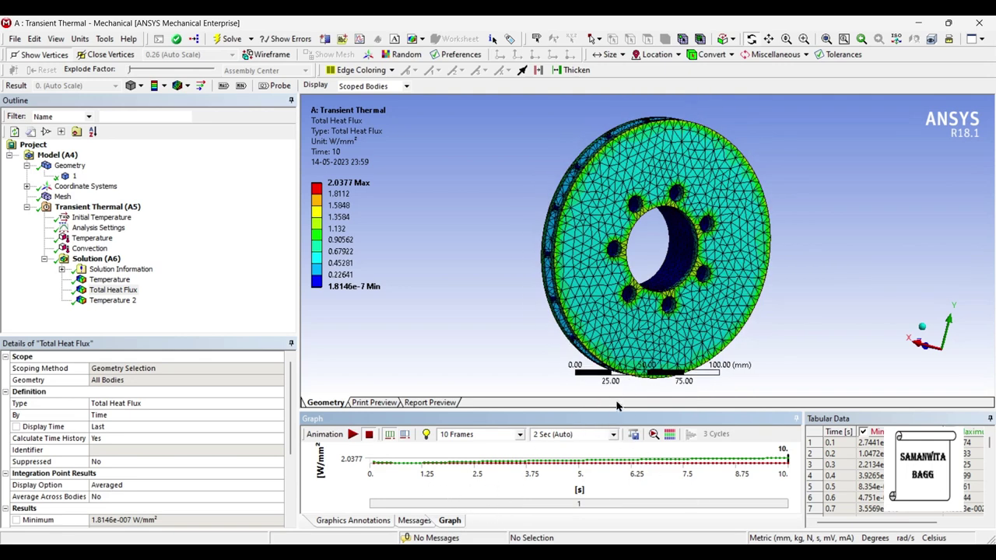
left_click_drag(616, 411, 603, 352)
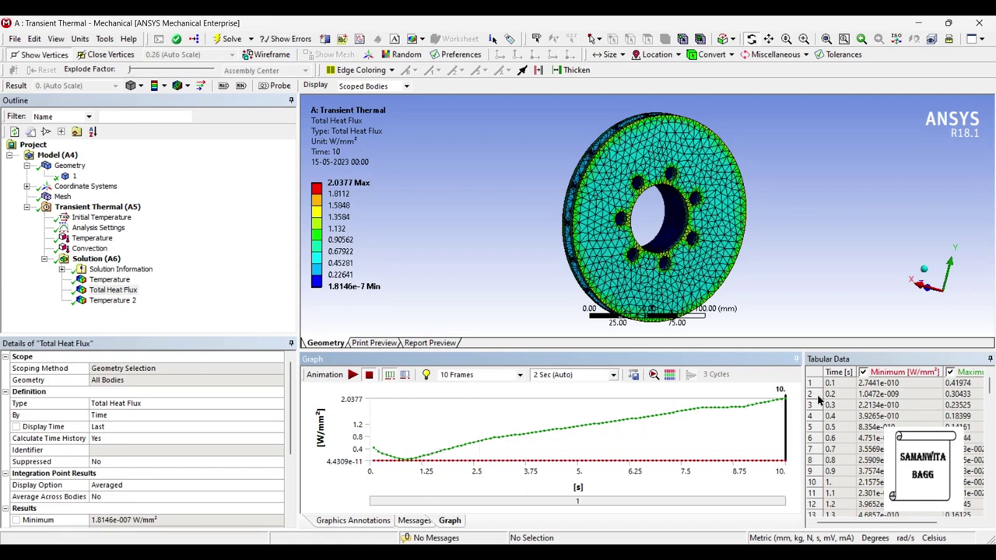
left_click(863, 373)
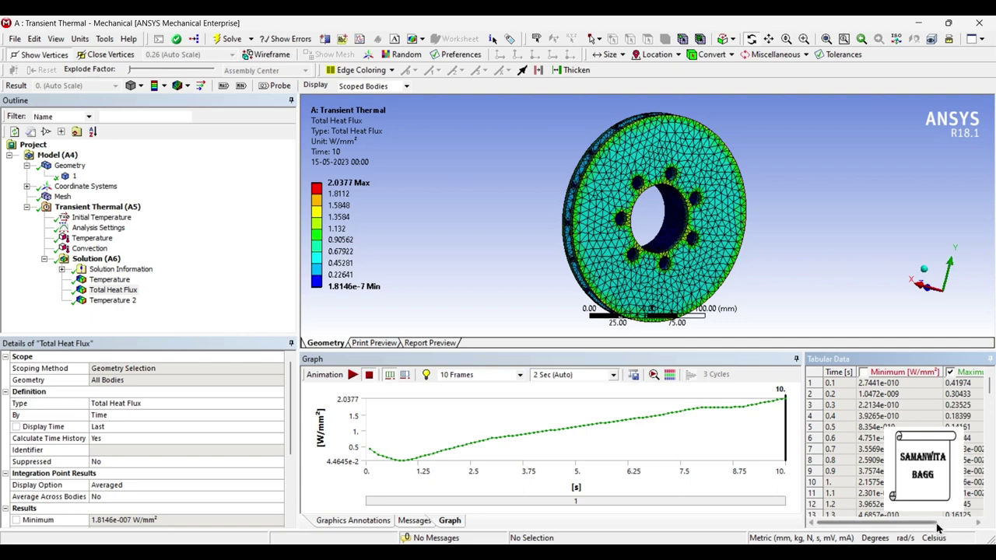
Step: Review the Total Heat Flux tabulated columns and show the minimum curve in the graph again
left_click_drag(933, 522, 994, 517)
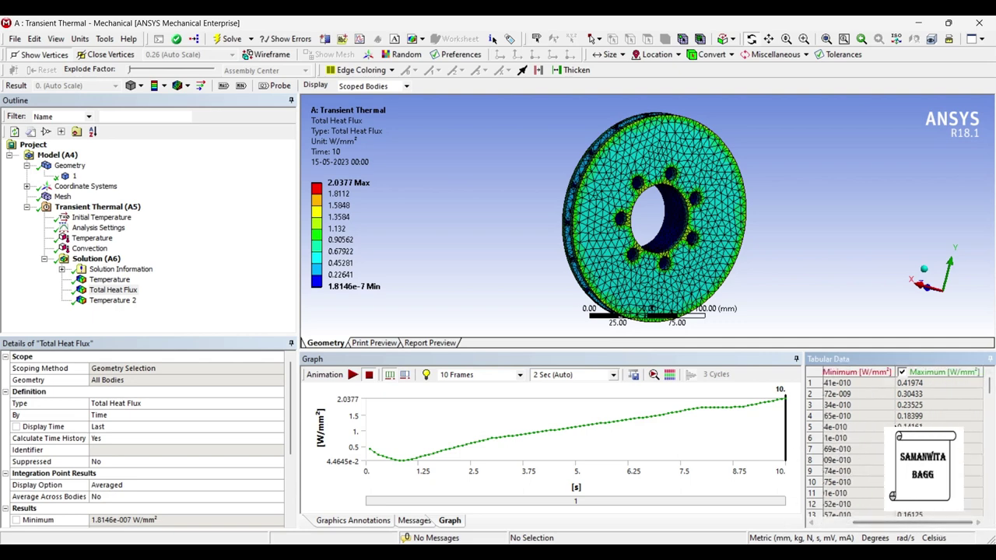
left_click_drag(856, 523, 818, 527)
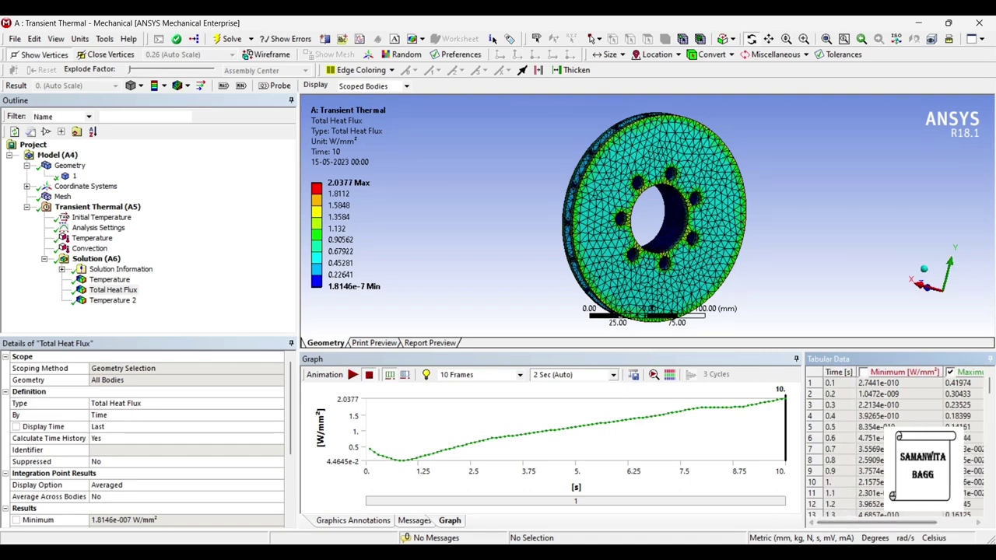
right_click(934, 447)
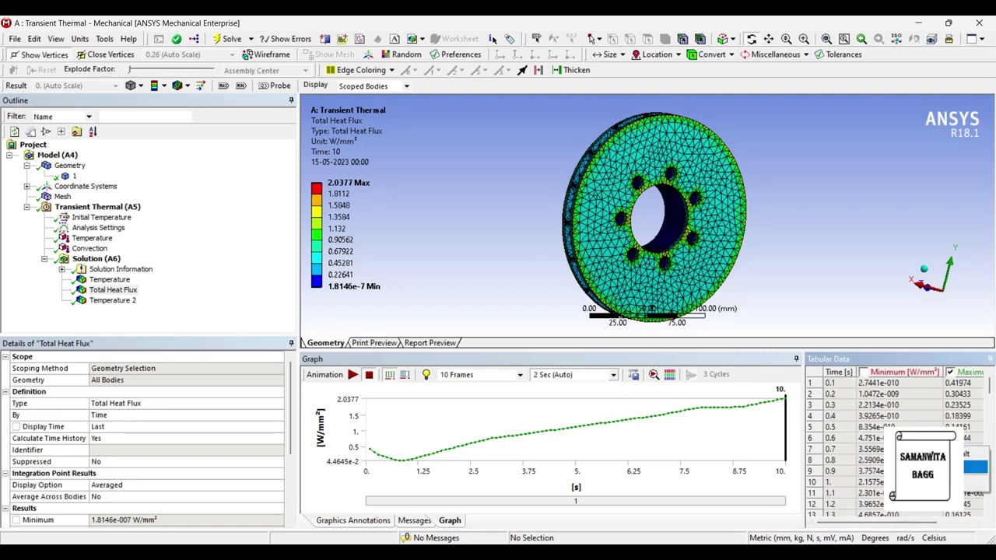
left_click(854, 282)
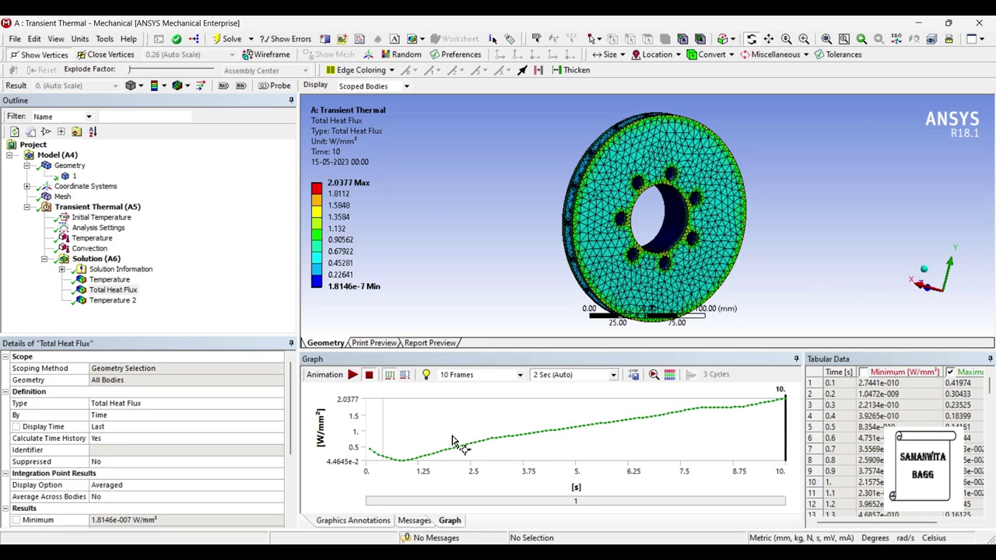
left_click(863, 373)
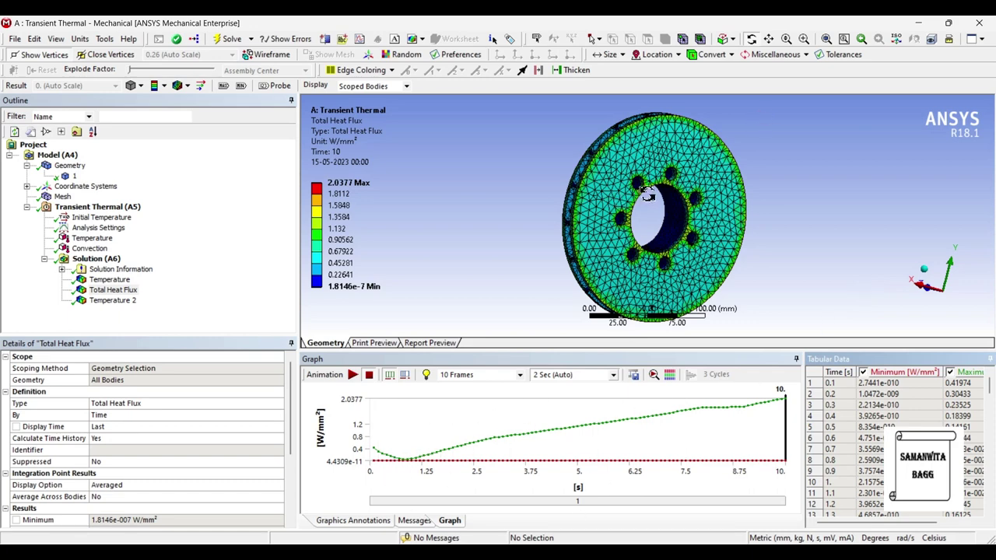
scroll(659, 182, "down", 3)
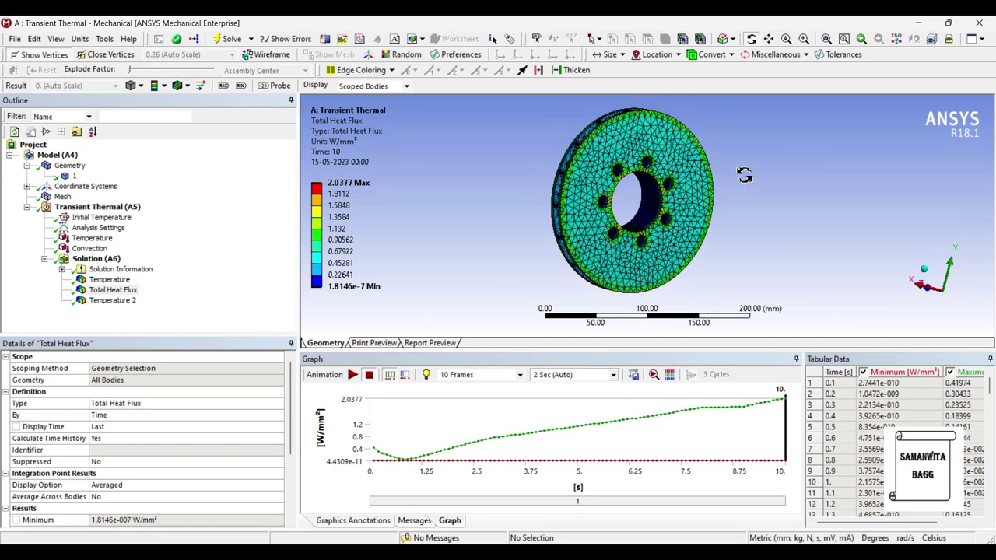
Step: Switch to Workbench, add a Static Structural system linked to the Transient Thermal Solution, and open its Setup
left_click(918, 23)
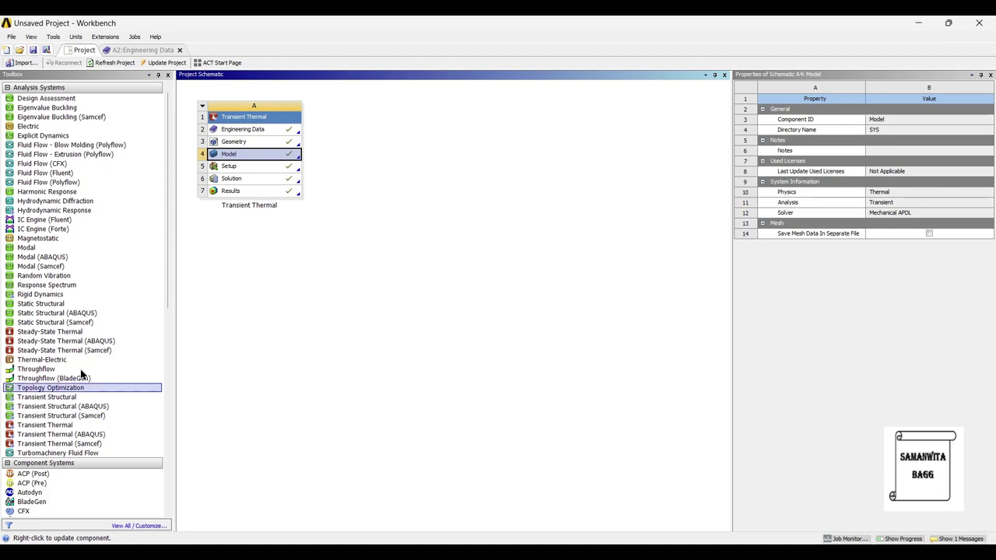
left_click_drag(80, 307, 274, 184)
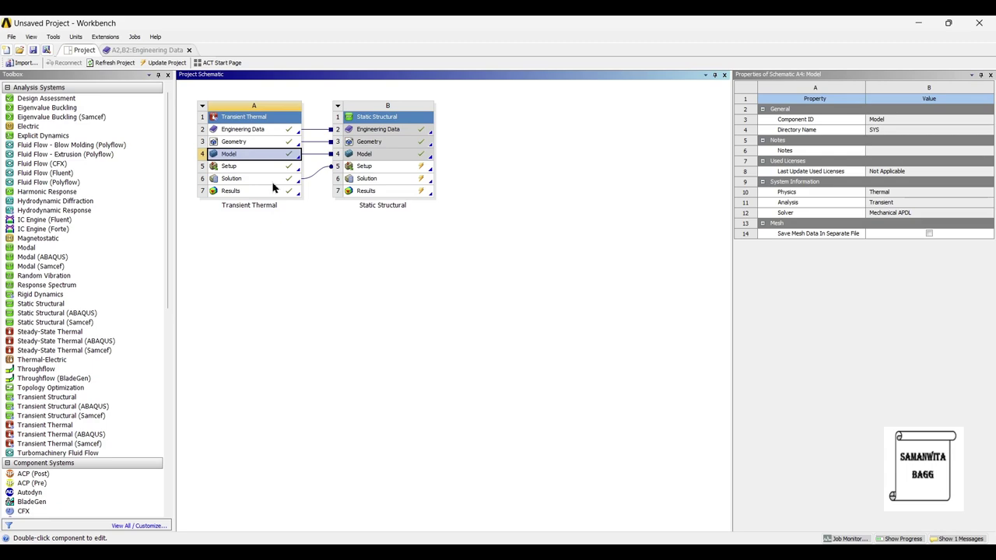
double_click(370, 166)
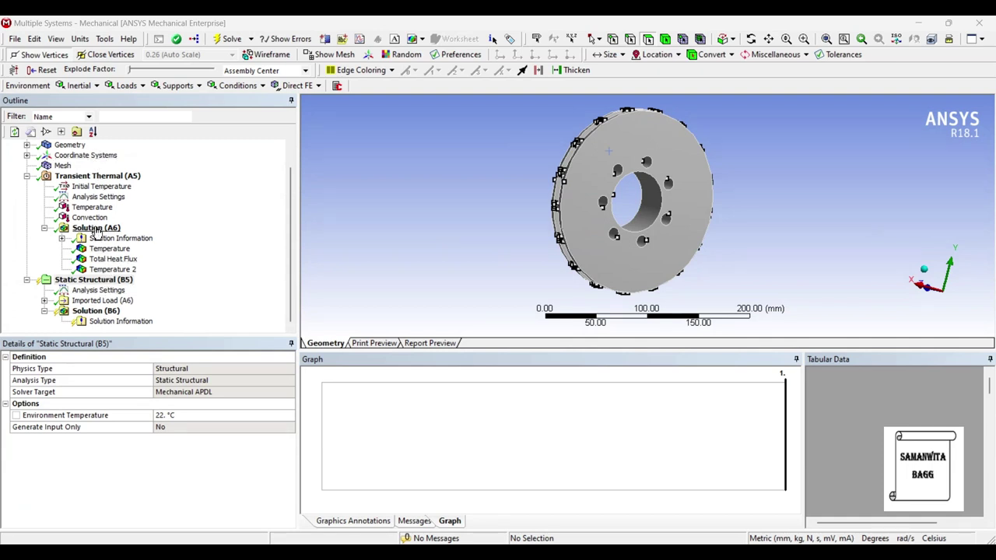
Step: Import the body temperature load from the Transient Thermal solution into the Static Structural analysis
left_click(94, 291)
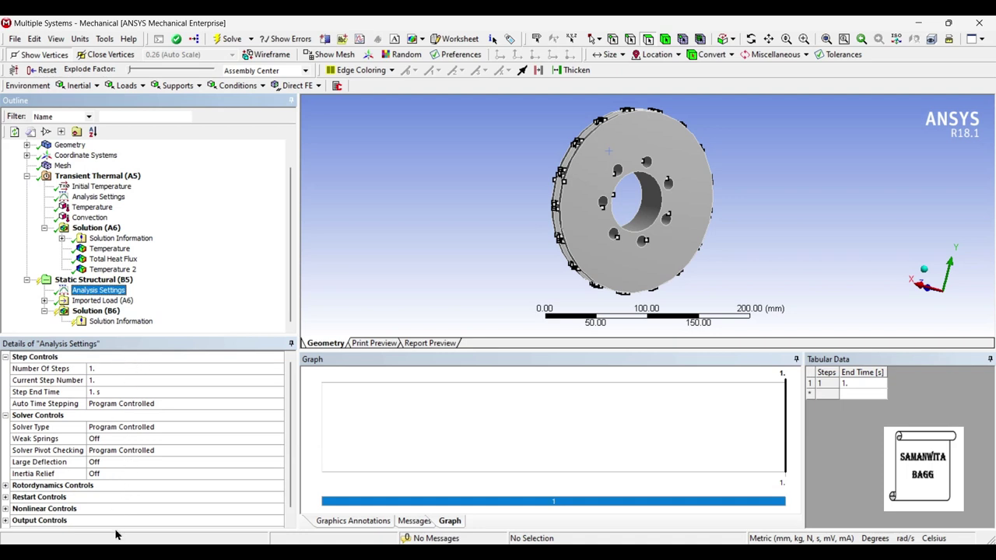
left_click(97, 301)
left_click(44, 300)
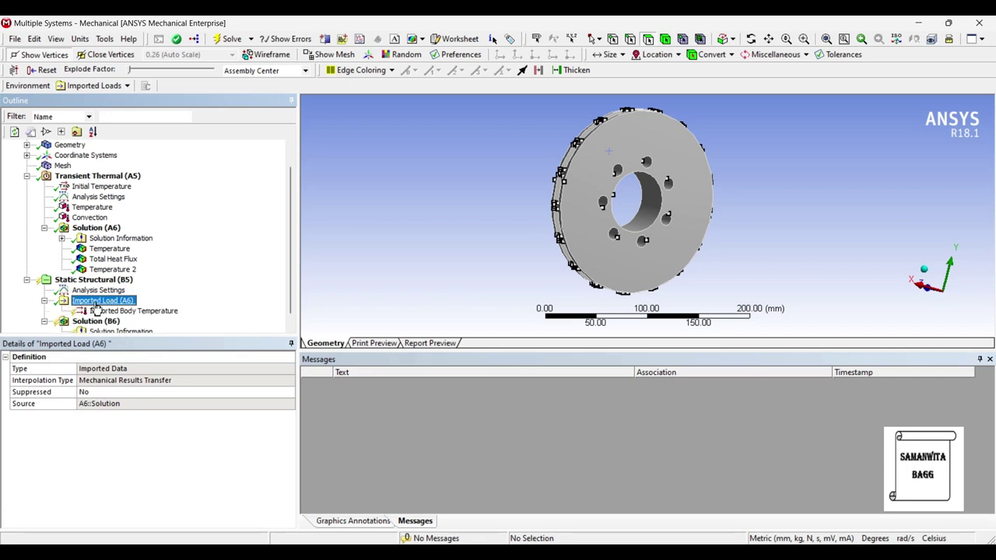
scroll(228, 236, "down", 1)
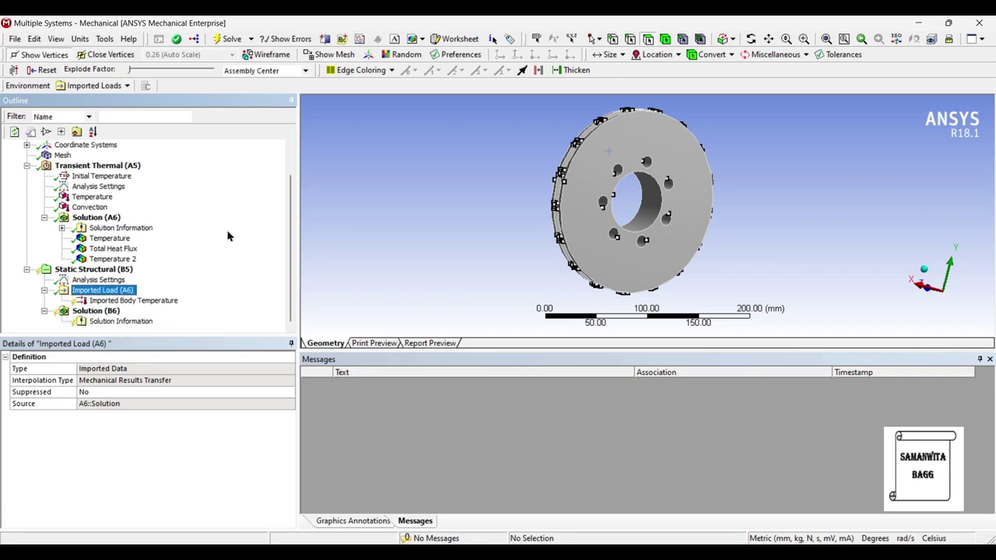
left_click(131, 301)
right_click(131, 301)
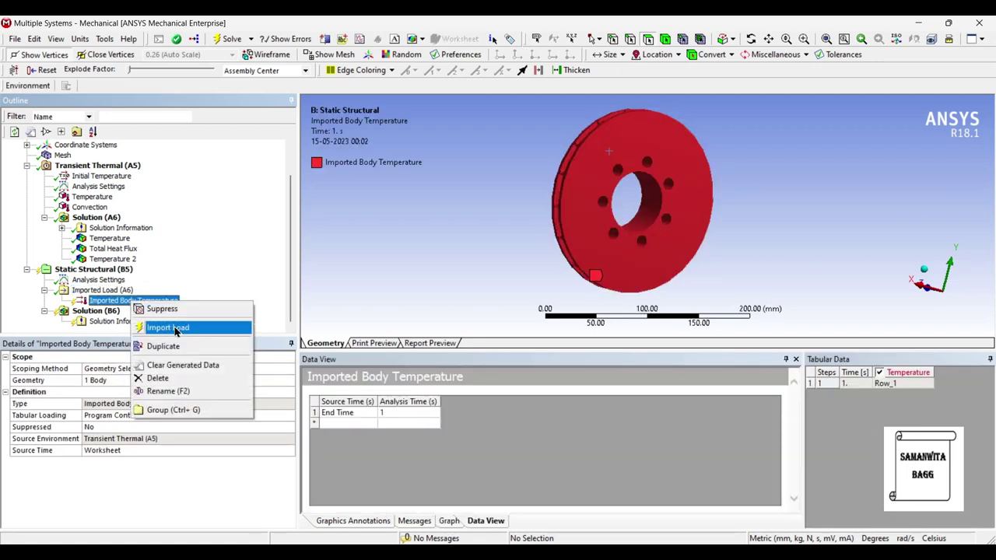
left_click(168, 328)
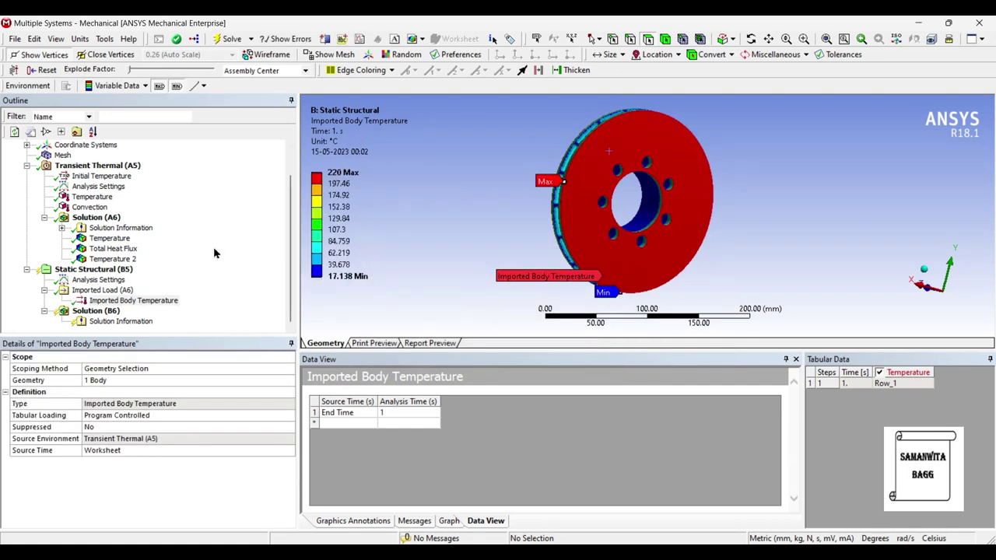
Step: Compare the imported body temperature distribution with the thermal analysis's Temperature result
left_click(109, 238)
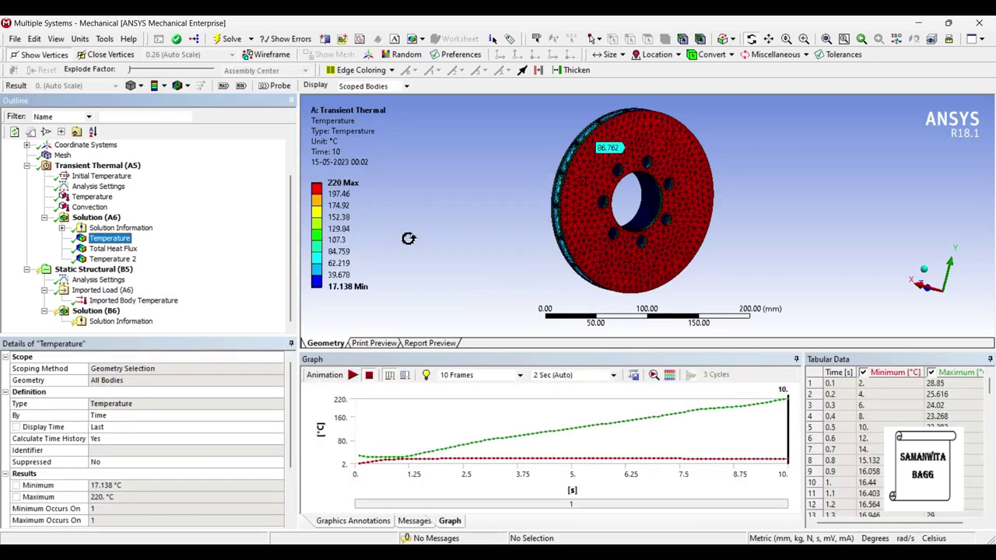
left_click(116, 301)
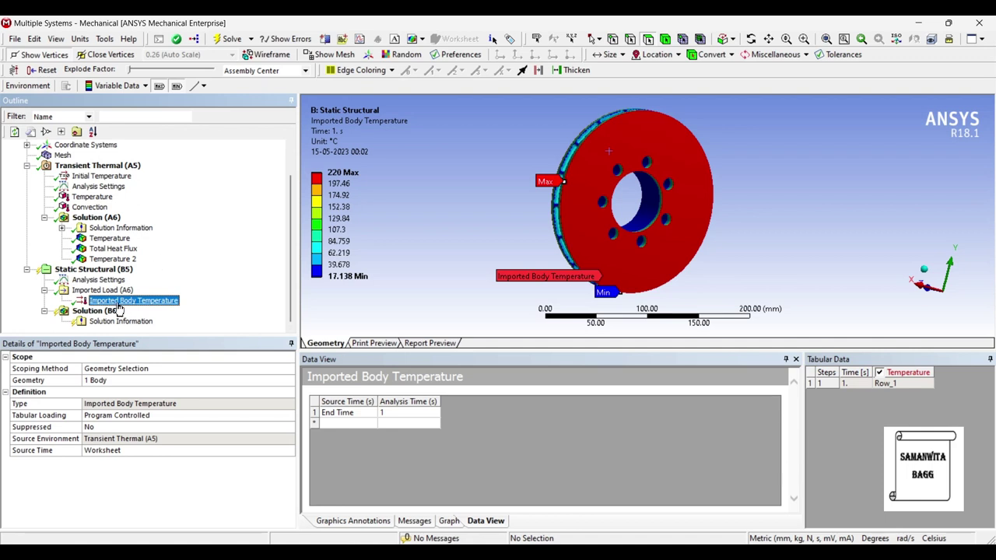
left_click(45, 291)
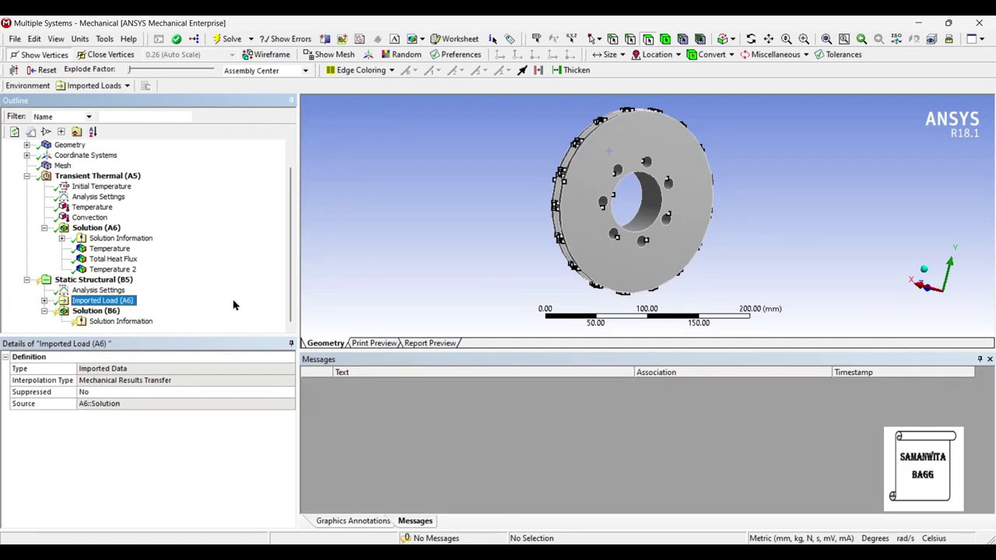
Step: Add a Fixed Support to the Static Structural analysis on the hub face containing the bolt holes
right_click(120, 281)
mouse_move(168, 290)
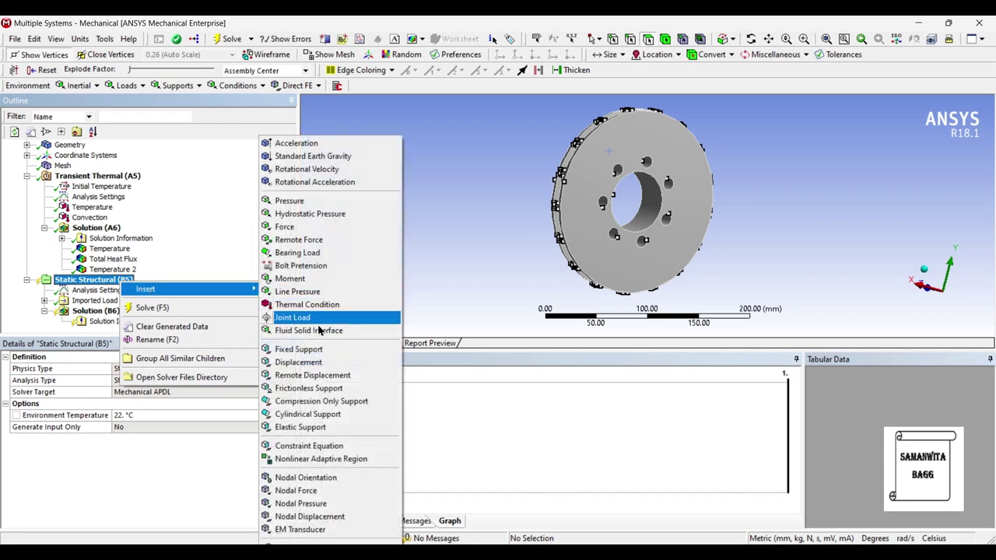
left_click(311, 349)
middle_click_drag(582, 238, 700, 221)
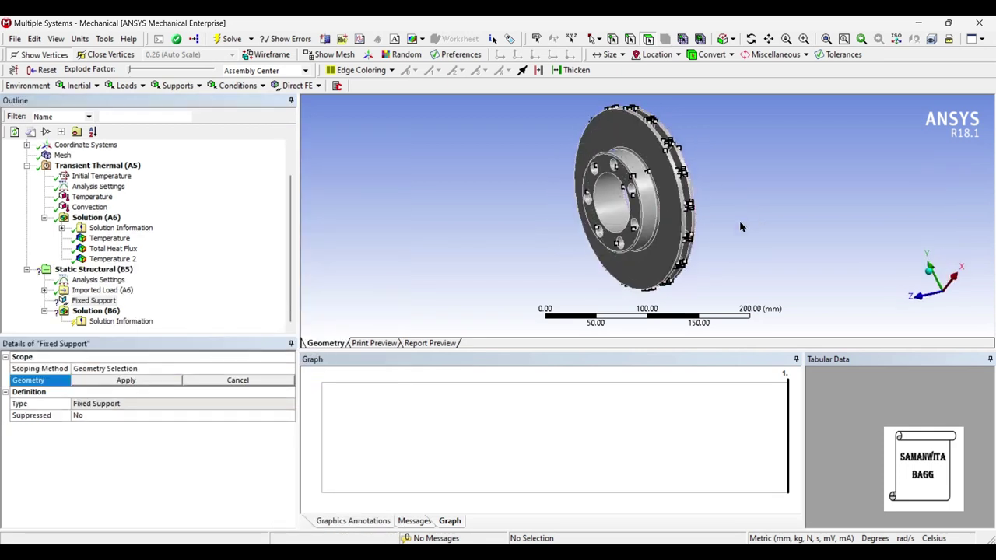
left_click(597, 198)
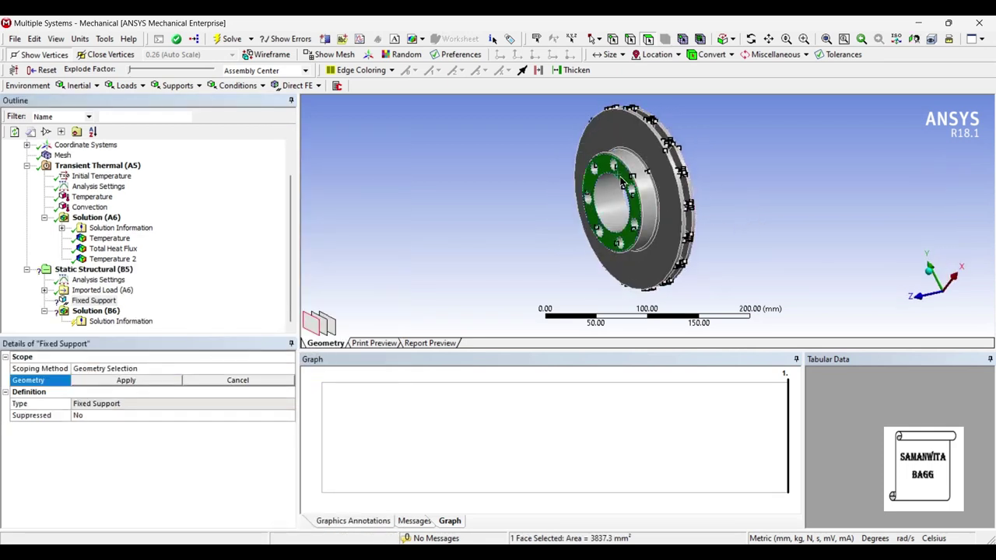
left_click(126, 379)
Step: Insert a Pressure load of 0.5 MPa on the two opposite flat faces of the disc
middle_click_drag(645, 172, 506, 179)
scroll(589, 200, "up", 3)
middle_click_drag(594, 178, 596, 196)
left_click(594, 127)
middle_click_drag(600, 127, 567, 148)
left_click(732, 159, "ctrl")
right_click(566, 141)
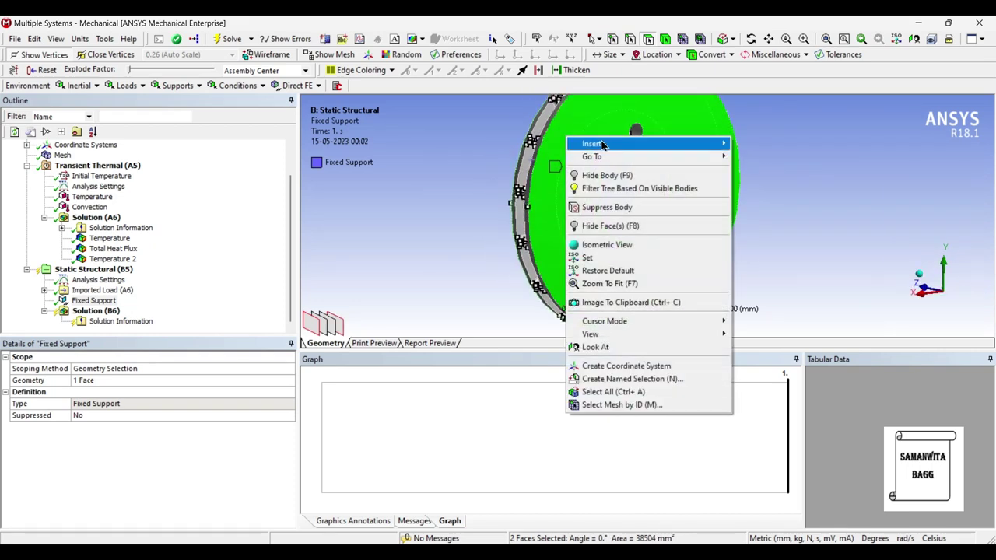
mouse_move(584, 143)
left_click(801, 212)
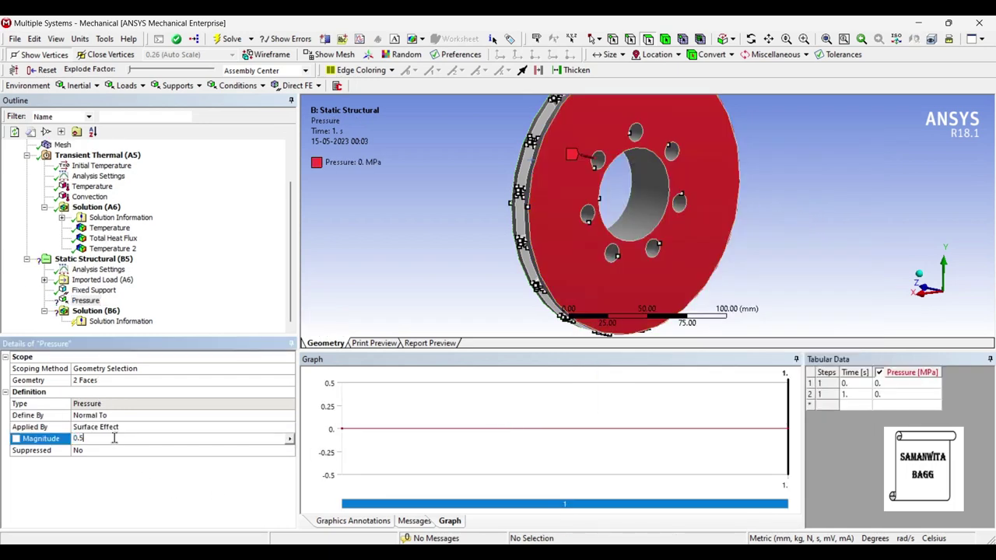
key("Return")
Step: Change the Pressure load's geometry to only the flat disc face opposite the hub
middle_click_drag(646, 233, 666, 239)
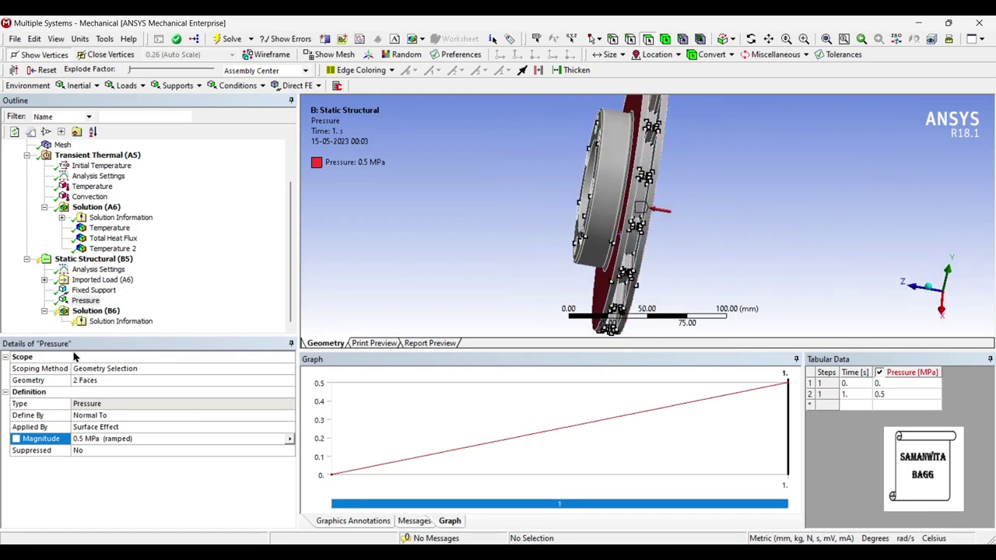
left_click(122, 381)
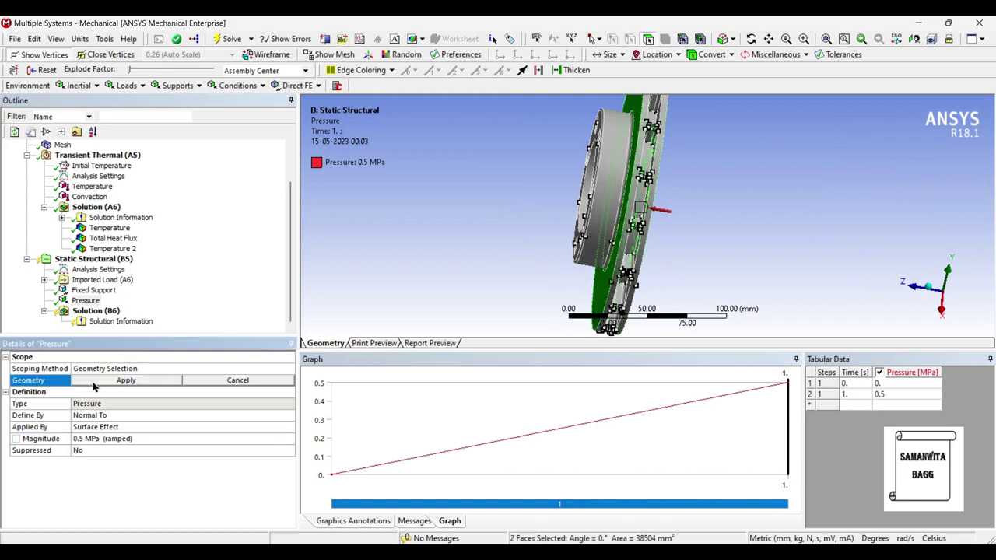
middle_click_drag(645, 210, 611, 193)
left_click(611, 193)
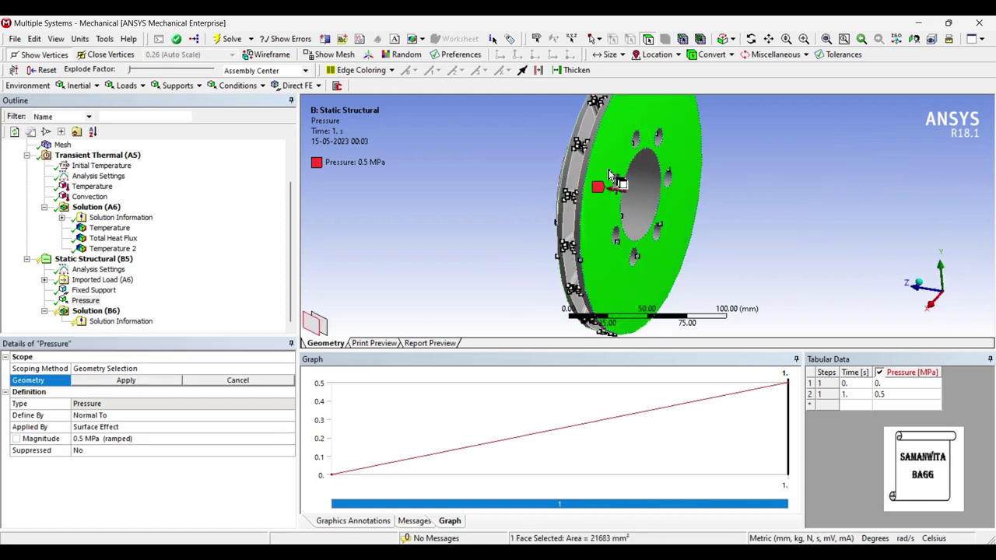
left_click(124, 381)
Step: Add a second Pressure load of 0.5 MPa on the hub-side flat face of the disc
right_click(117, 259)
mouse_move(144, 268)
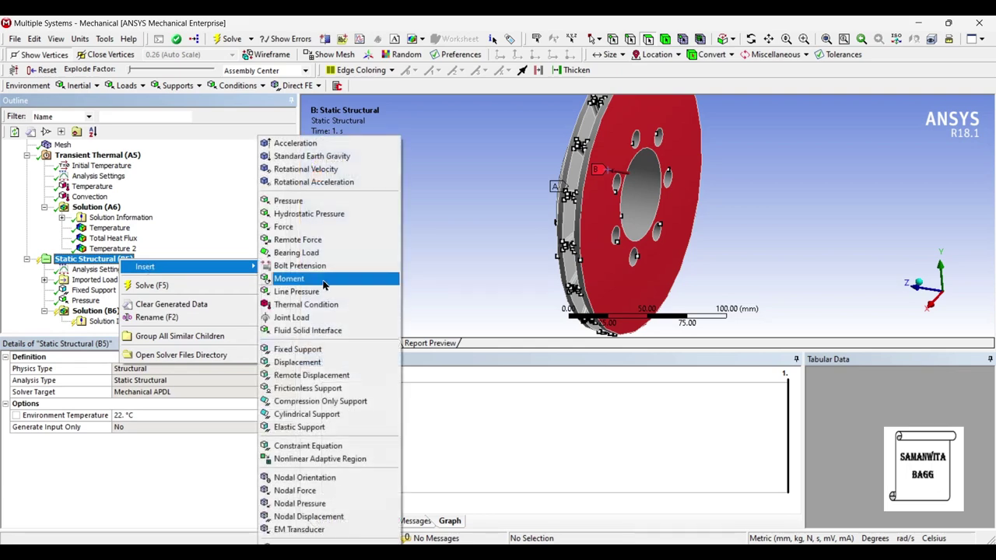
left_click(360, 200)
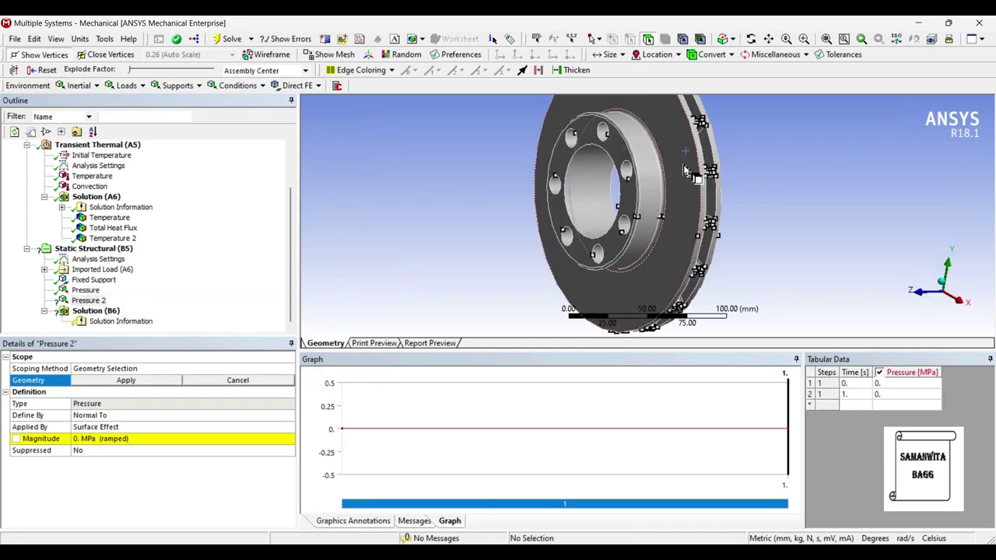
left_click(682, 163)
left_click(105, 378)
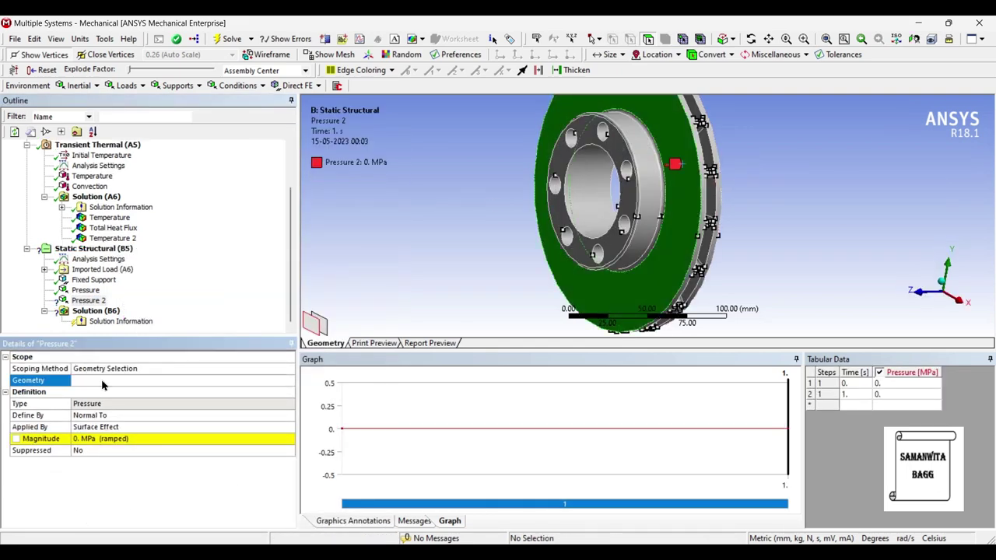
left_click(93, 440)
type("0.5")
key("Return")
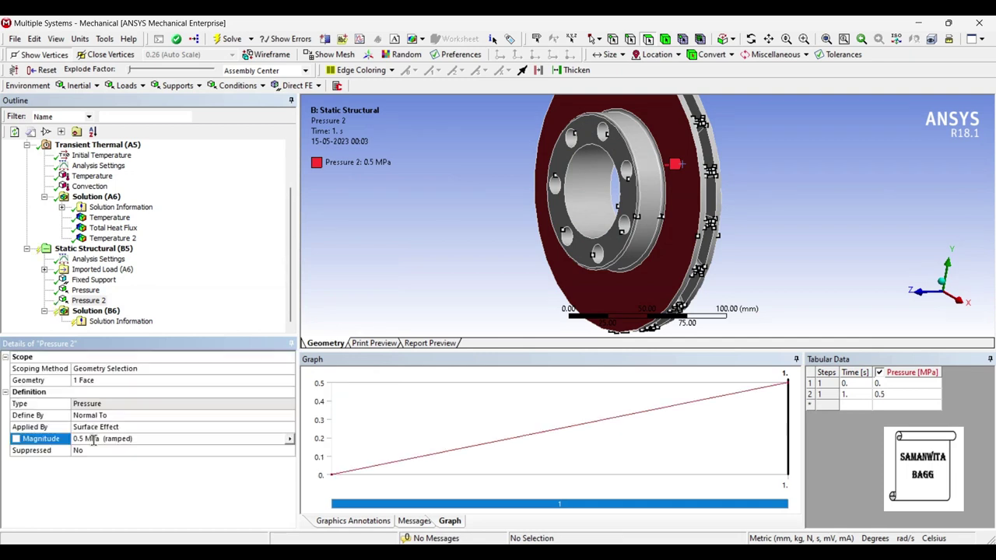
Step: Check the directions of both pressure loads from the edge of the disc
left_click(86, 289)
middle_click_drag(771, 122, 683, 150)
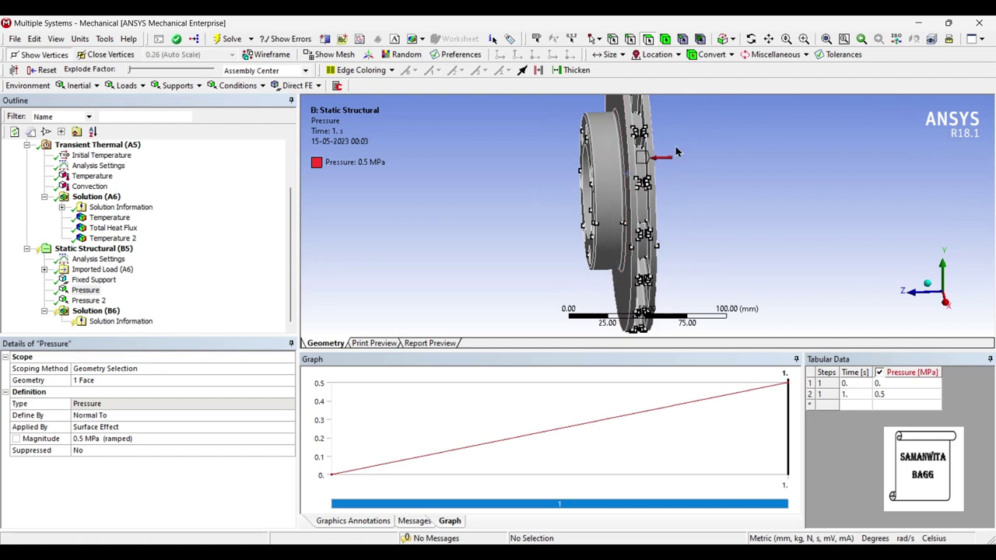
left_click(107, 301)
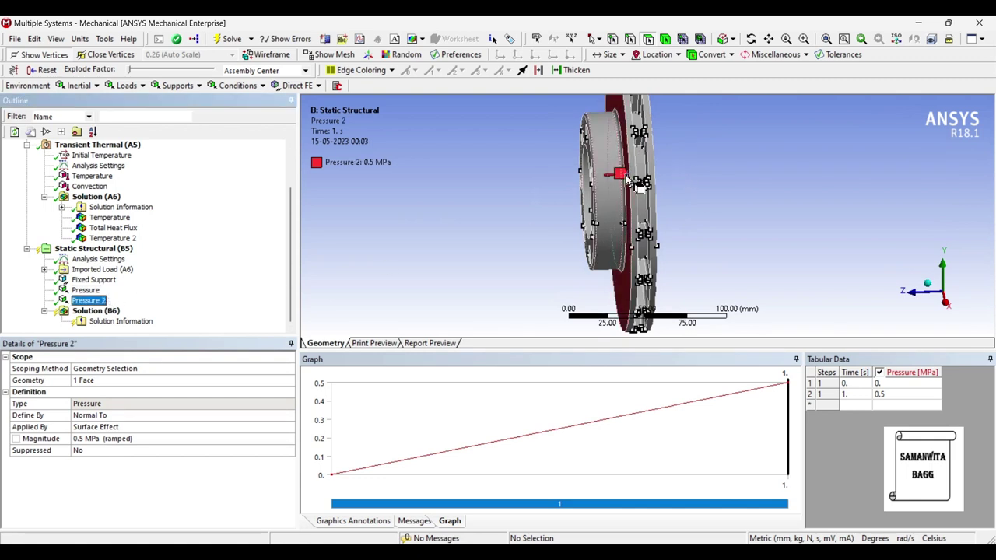
Step: Insert a Rotational Velocity load on all bodies and set its magnitude to 55 rad/s
middle_click_drag(436, 284, 669, 127)
left_click(671, 128)
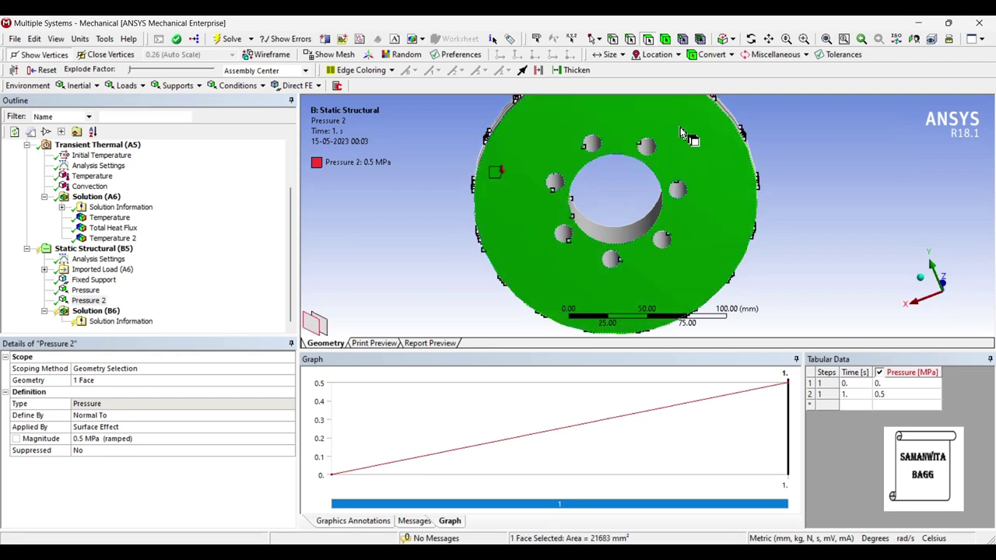
right_click(679, 129)
mouse_move(706, 138)
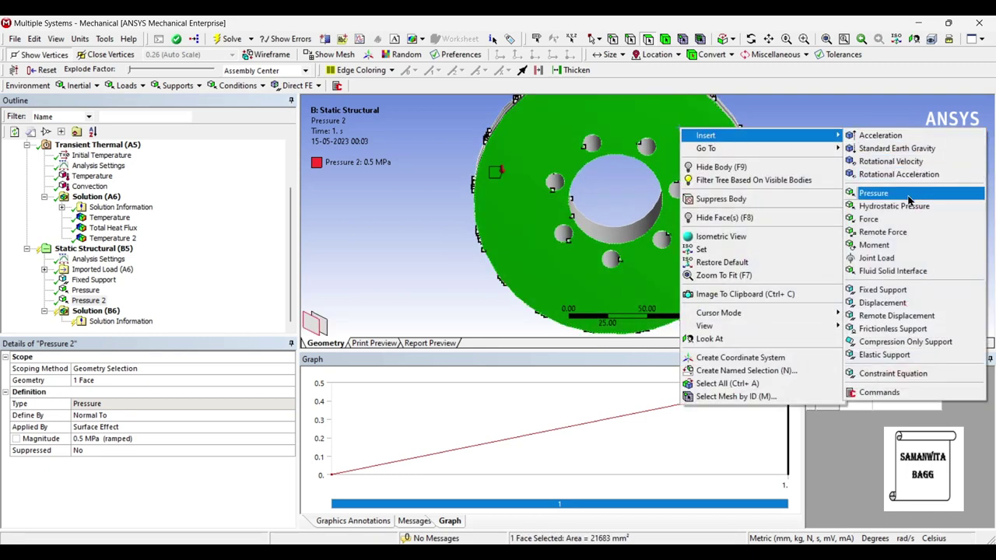
left_click(893, 161)
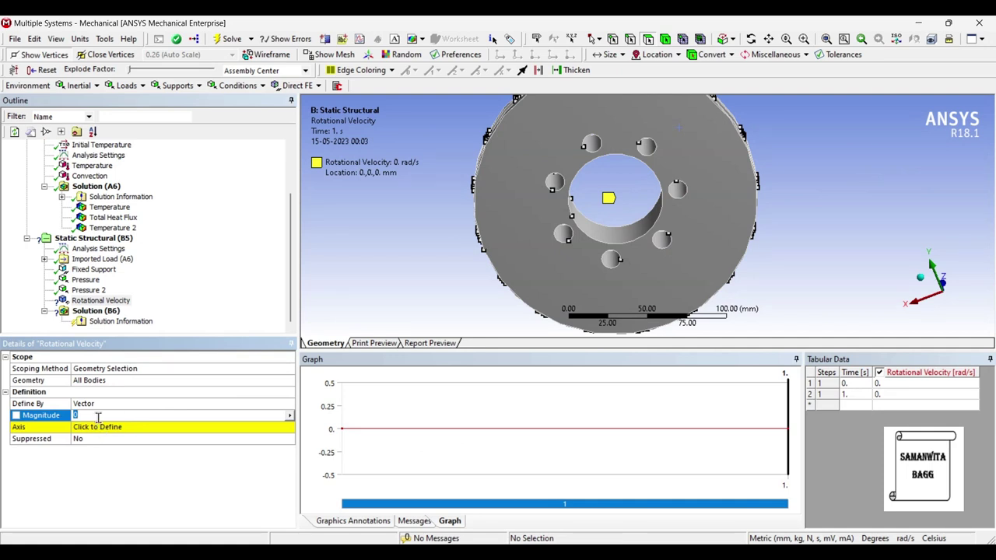
type("55")
key("Return")
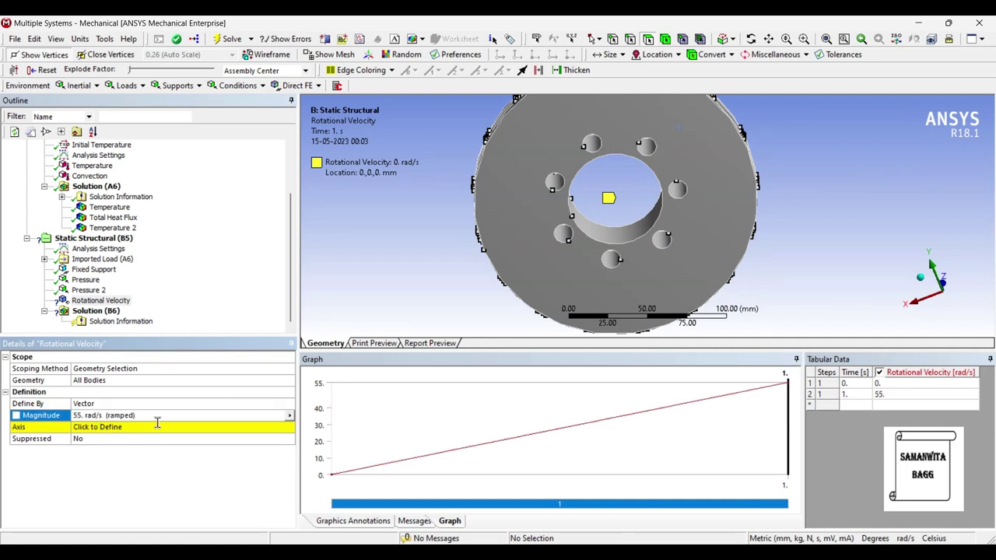
Step: Define the Rotational Velocity axis from the flat disc face opposite the hub
left_click(101, 429)
left_click(563, 184)
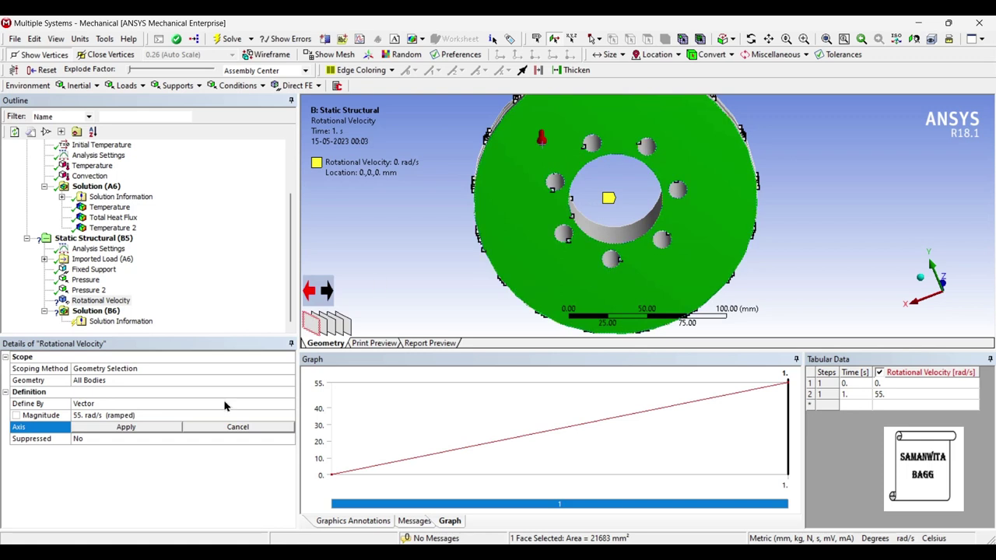
left_click(126, 428)
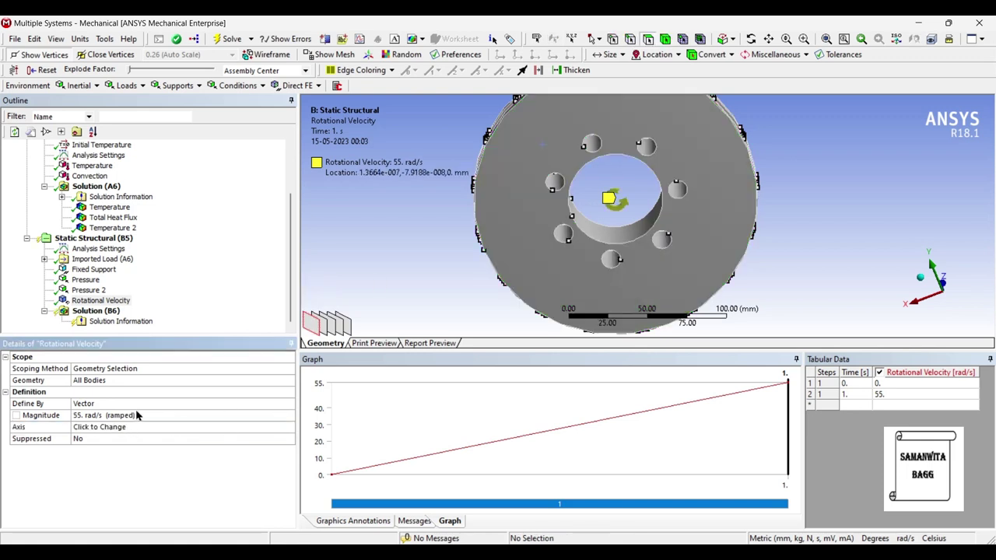
Step: Insert a Total Deformation result under the static structural solution
right_click(101, 310)
mouse_move(179, 316)
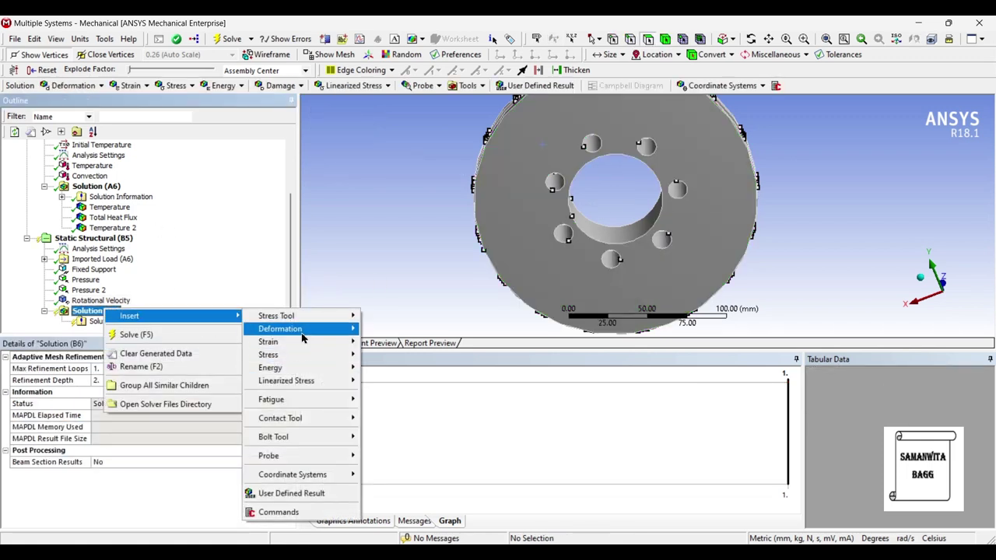
mouse_move(304, 333)
left_click(382, 333)
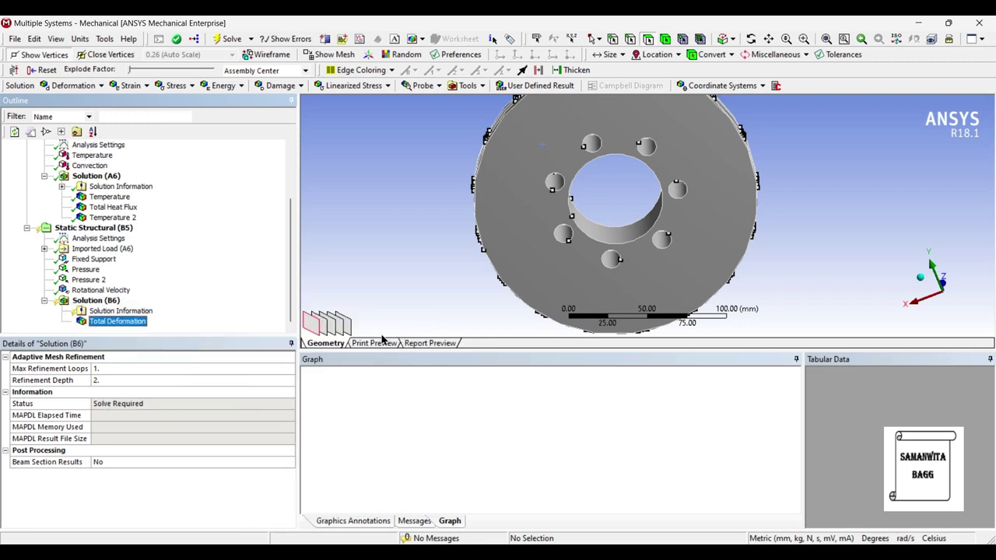
Step: Insert Equivalent (von-Mises) Elastic Strain and Equivalent (von-Mises) Stress results under the static structural solution
right_click(104, 302)
mouse_move(195, 308)
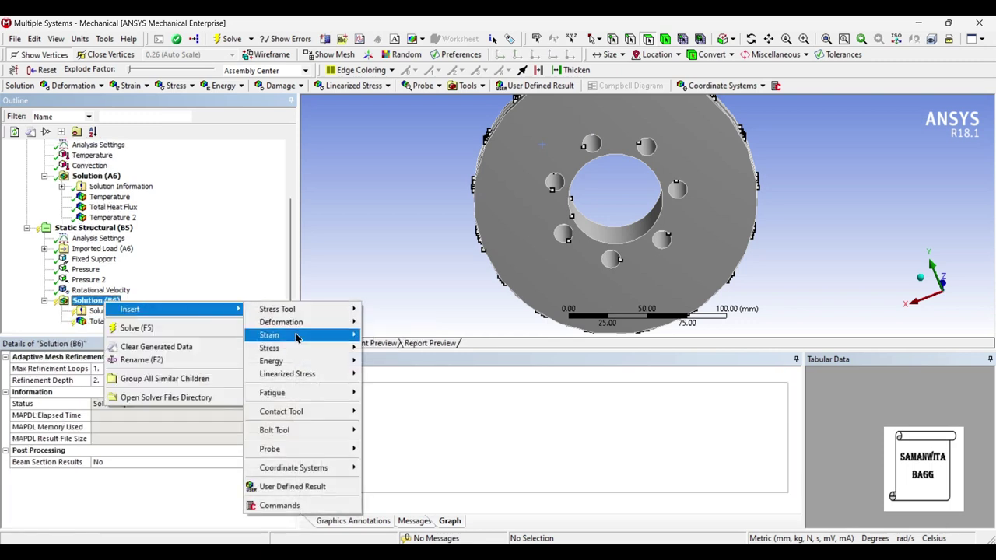
mouse_move(299, 336)
left_click(399, 336)
right_click(118, 293)
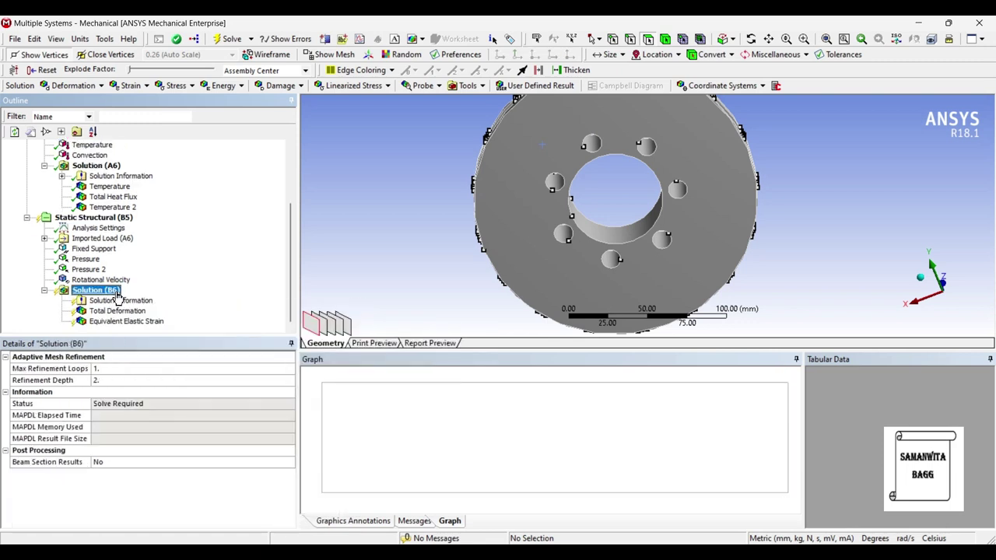
mouse_move(140, 300)
mouse_move(311, 337)
left_click(381, 340)
Step: Solve the static structural analysis and enlarge the graphics area by reducing the height of the graph area
left_click(96, 279)
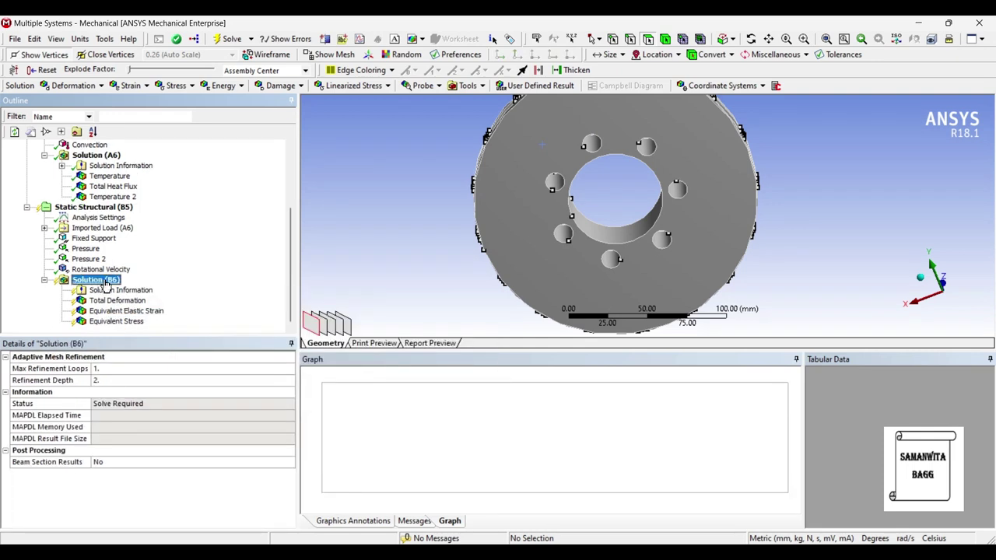
left_click(231, 39)
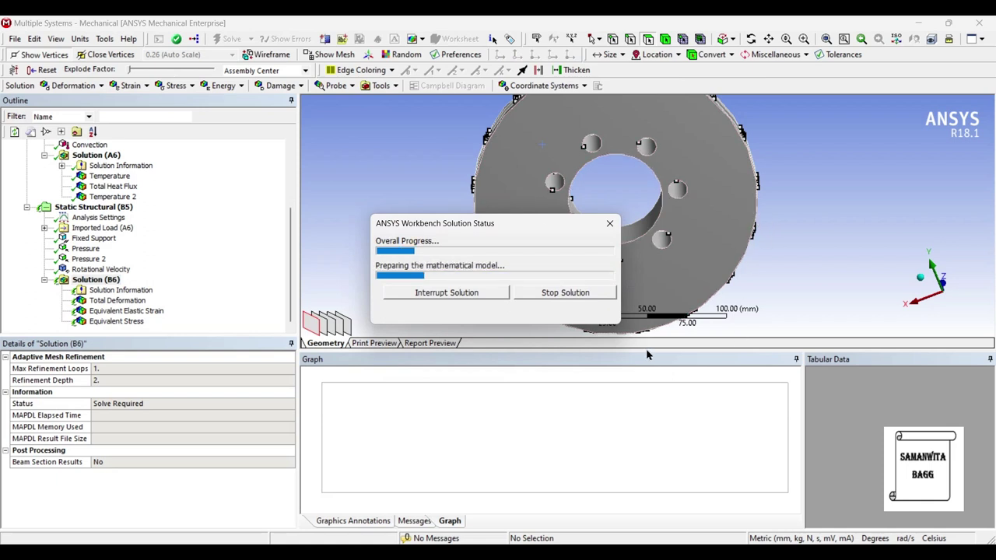
left_click_drag(646, 352, 654, 415)
scroll(723, 297, "down", 2)
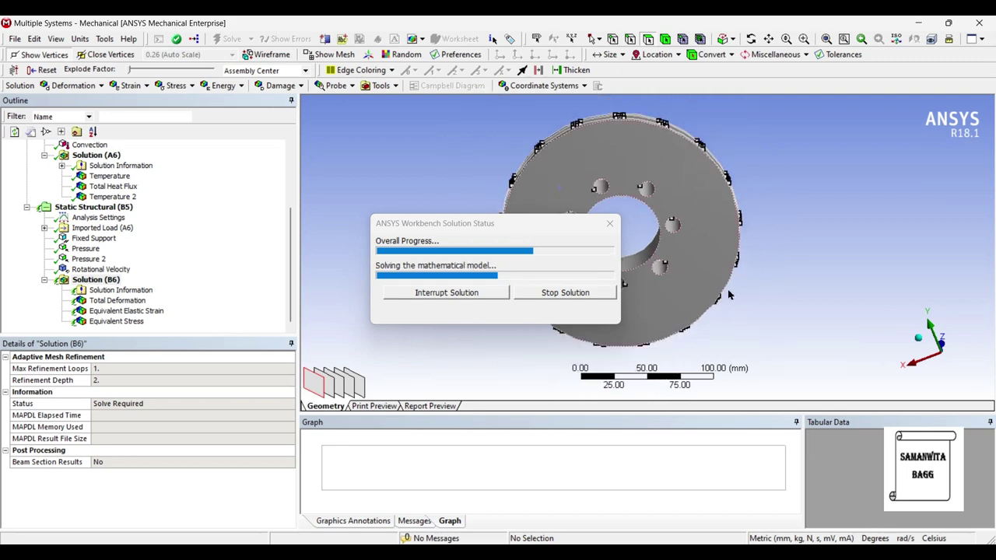
middle_click_drag(720, 302, 781, 267)
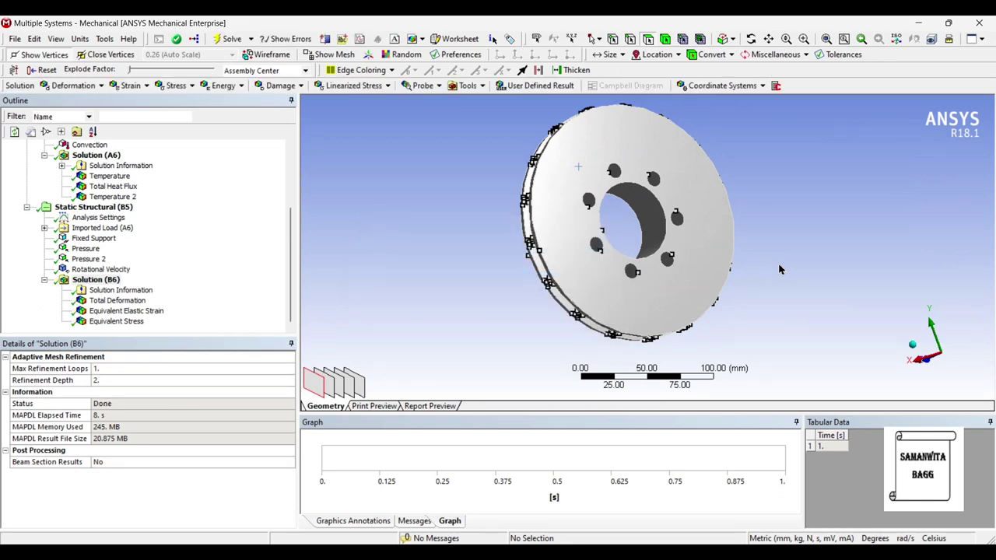
Step: Display the Total Deformation result and play its animation, viewing the disc from its edge and flat face
left_click(129, 301)
middle_click_drag(558, 208, 657, 221)
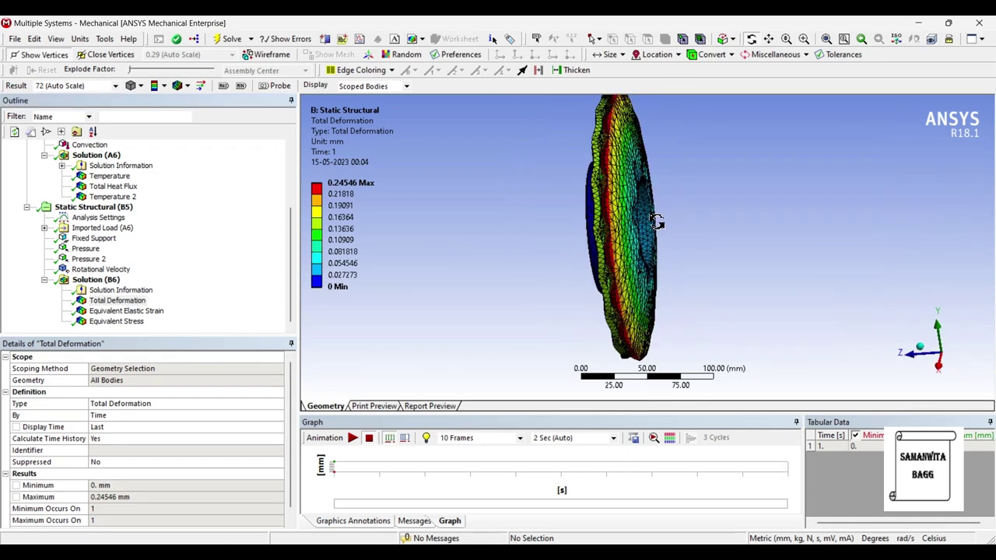
left_click(352, 441)
middle_click_drag(545, 195, 467, 191)
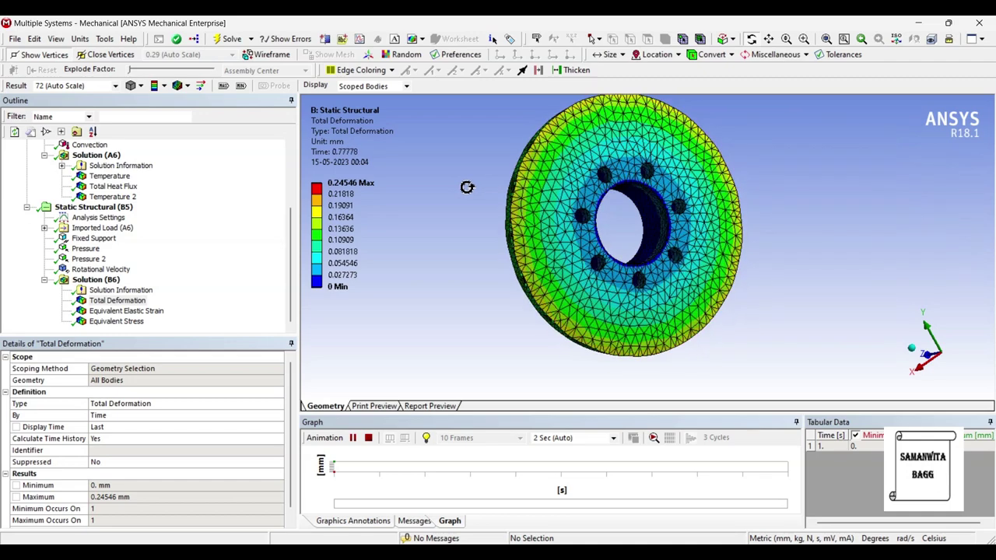
Step: Display the Equivalent Elastic Strain result, play its animation and pause it
left_click(126, 311)
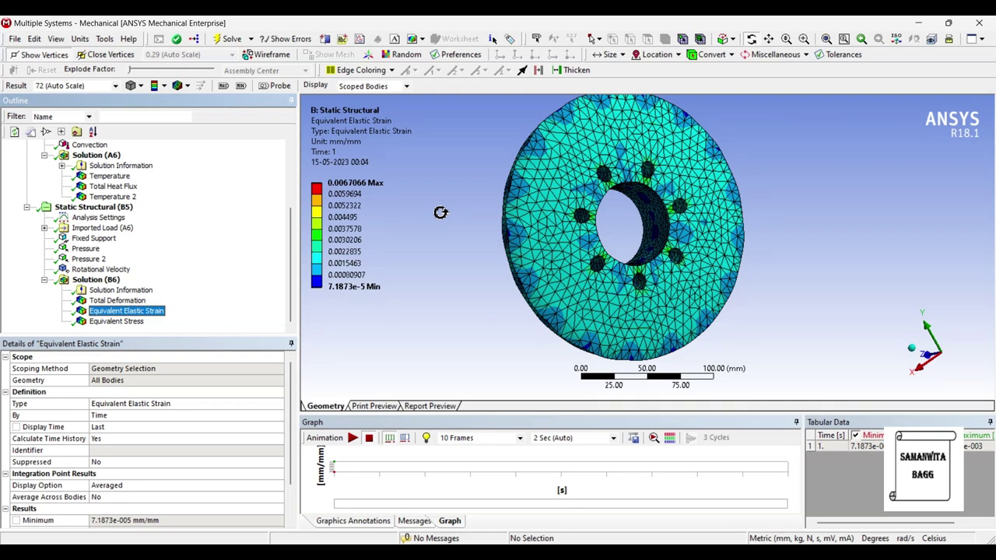
left_click(351, 437)
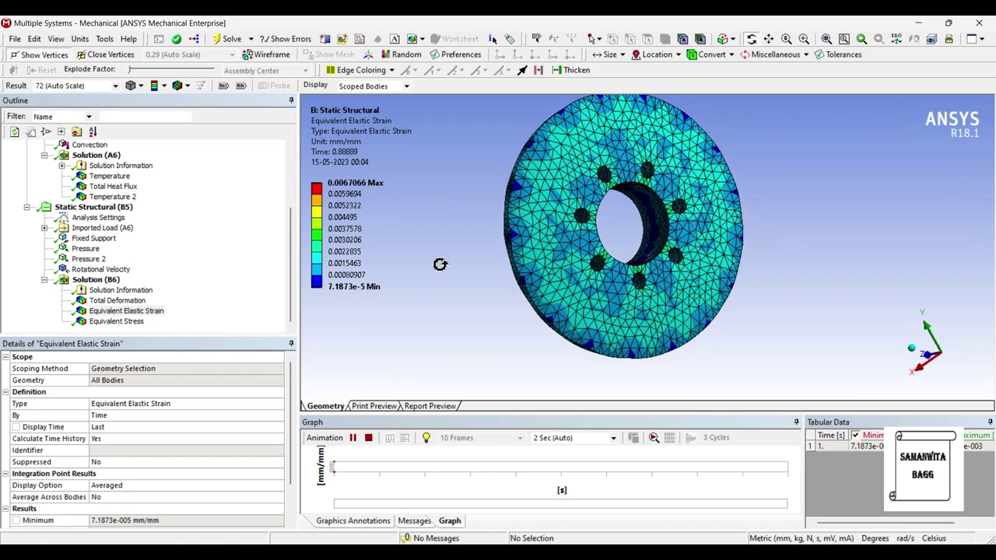
left_click(351, 437)
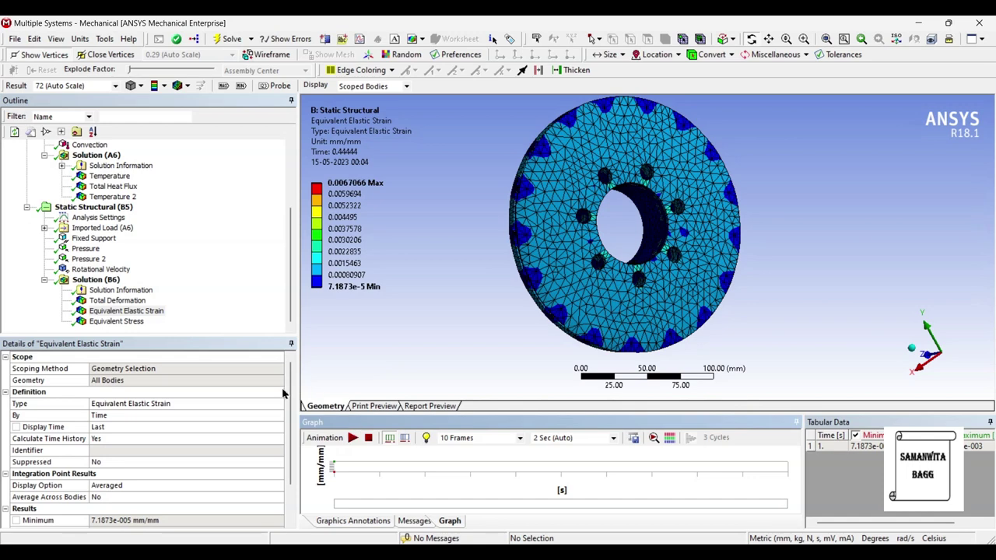
Step: Display the Equivalent Stress result and animate it while examining both sides of the rotor, then pause the animation
left_click(125, 322)
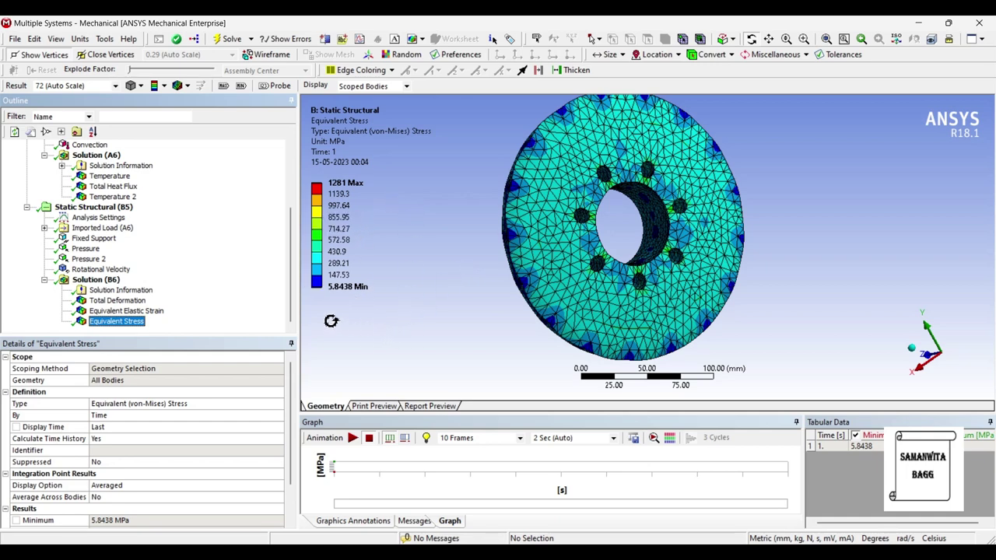
left_click(353, 438)
left_click_drag(638, 218, 765, 216)
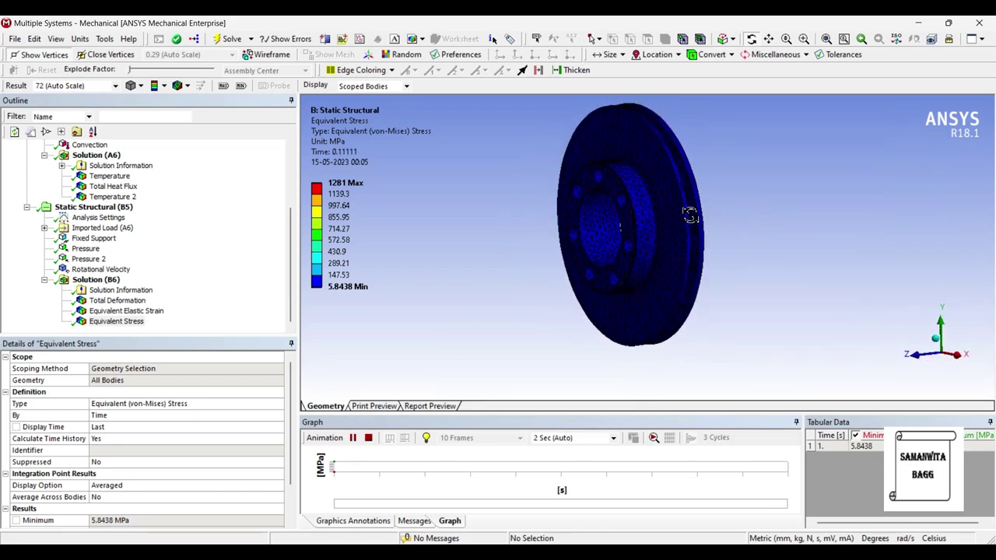
left_click_drag(630, 269, 506, 249)
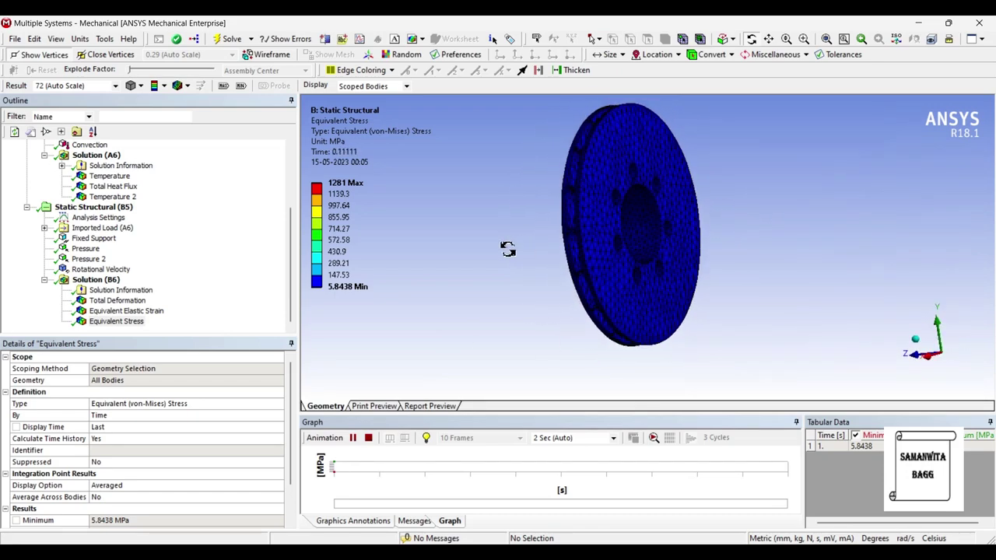
left_click(352, 438)
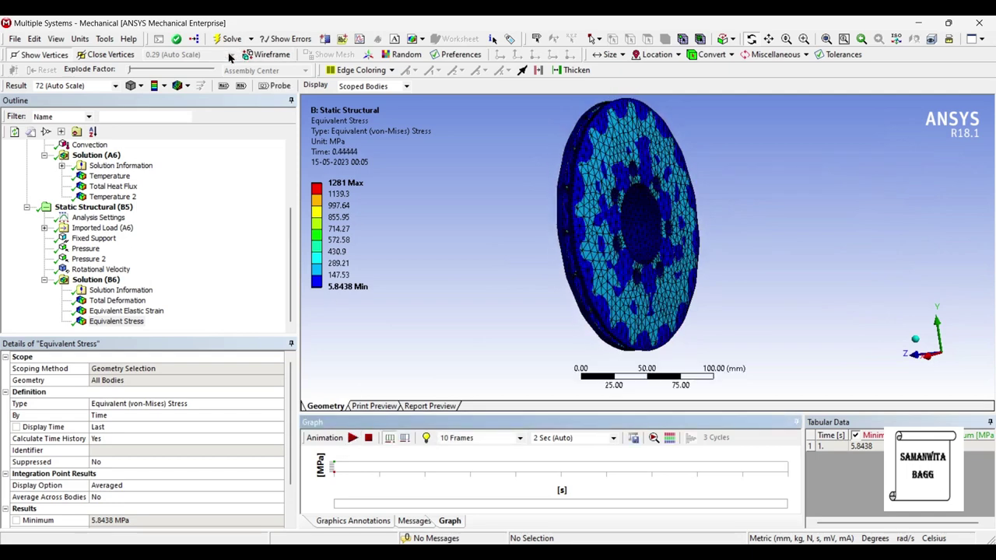
Step: Show the maximum and minimum labels on the Equivalent Stress plot, examine their locations on the rotor, and hide both labels again
left_click(223, 86)
left_click(240, 86)
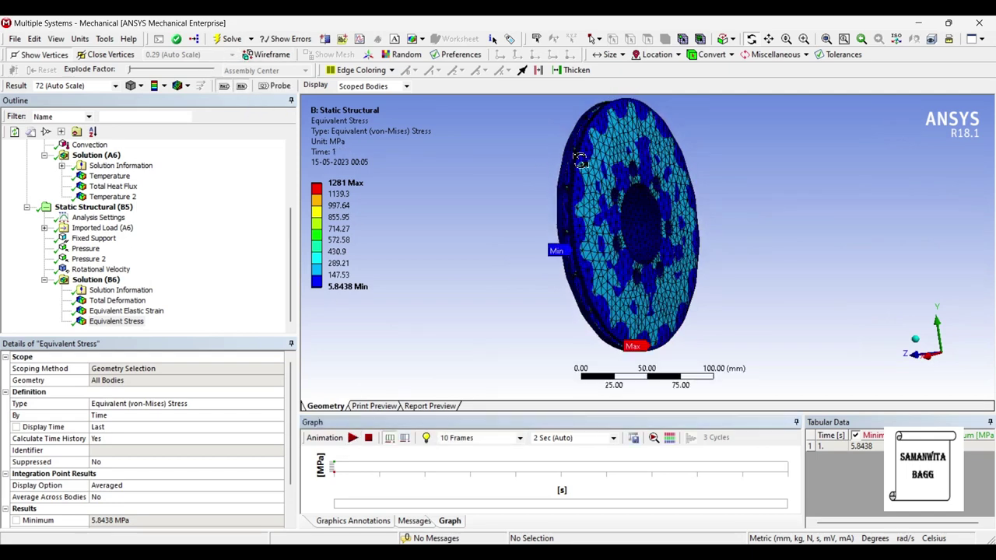
left_click_drag(652, 169, 801, 138)
scroll(684, 242, "up", 5)
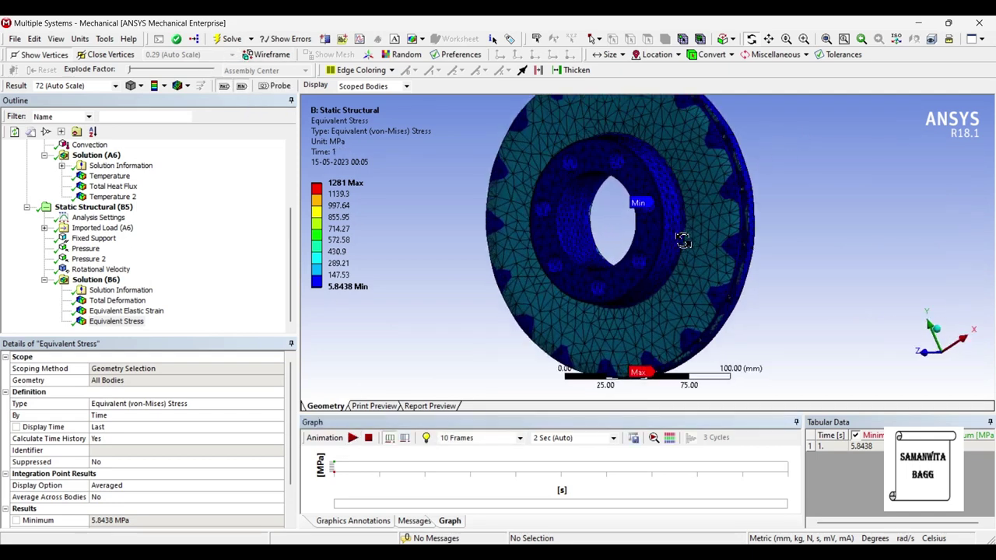
left_click_drag(680, 282, 580, 263)
left_click_drag(604, 232, 506, 113)
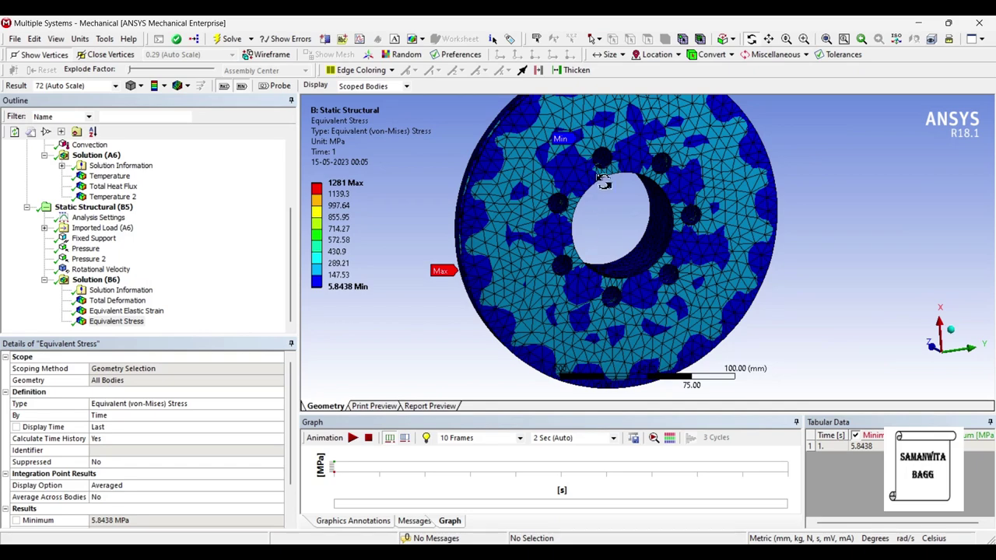
left_click_drag(606, 238, 552, 210)
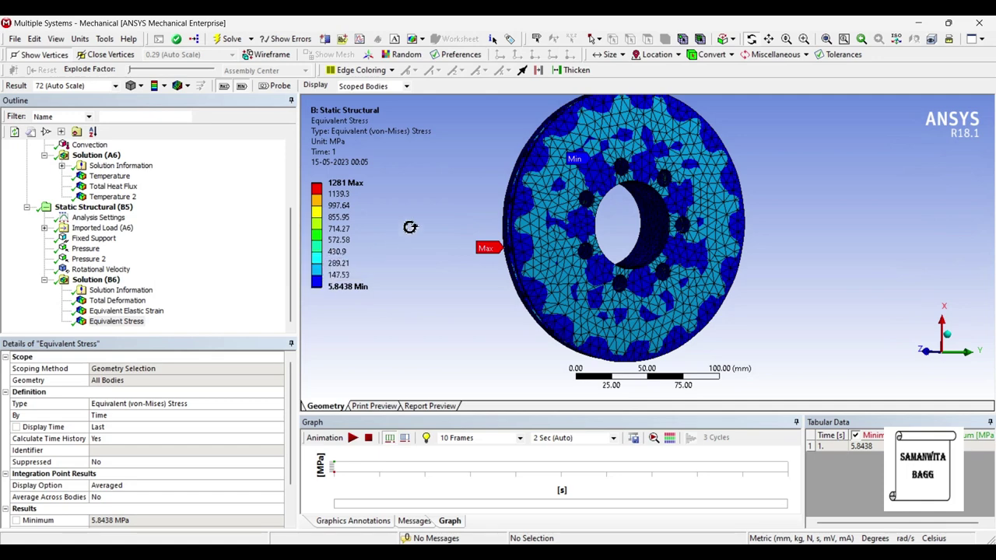
scroll(572, 210, "up", 2)
left_click_drag(506, 212, 648, 172)
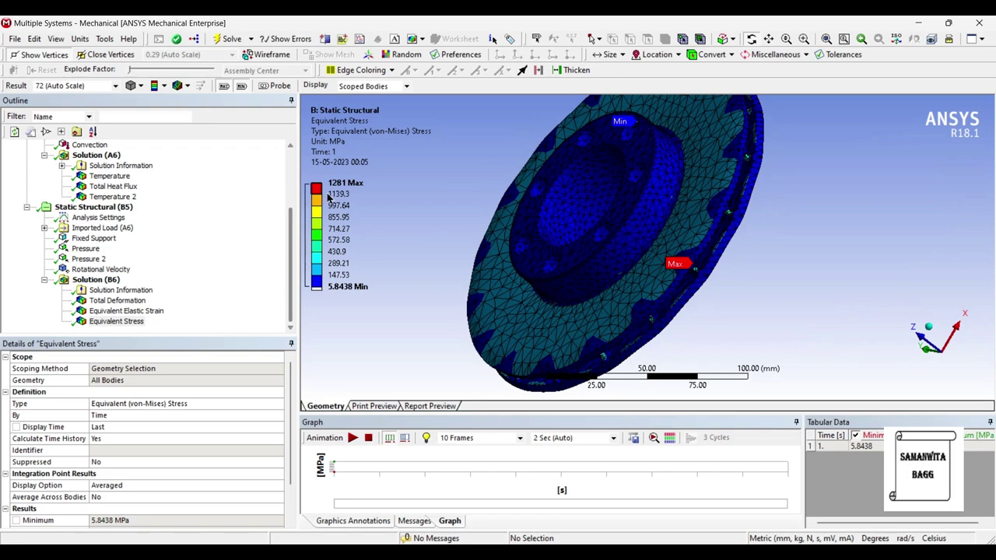
left_click_drag(603, 216, 541, 162)
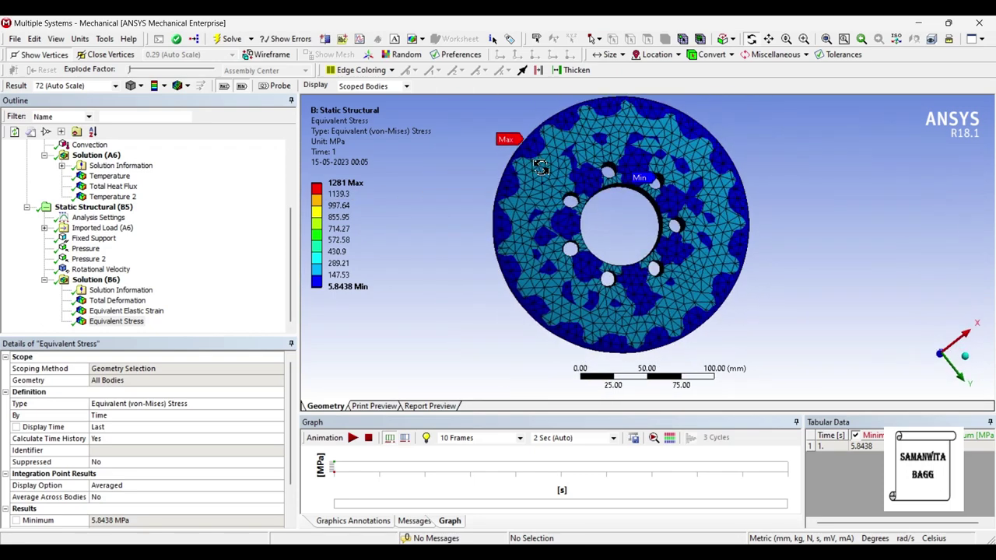
left_click(224, 87)
left_click(242, 86)
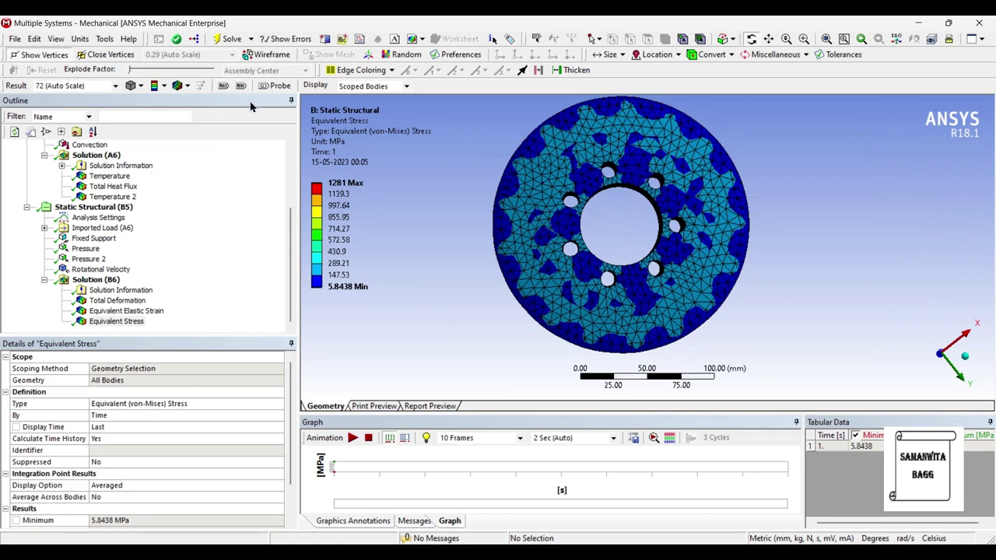